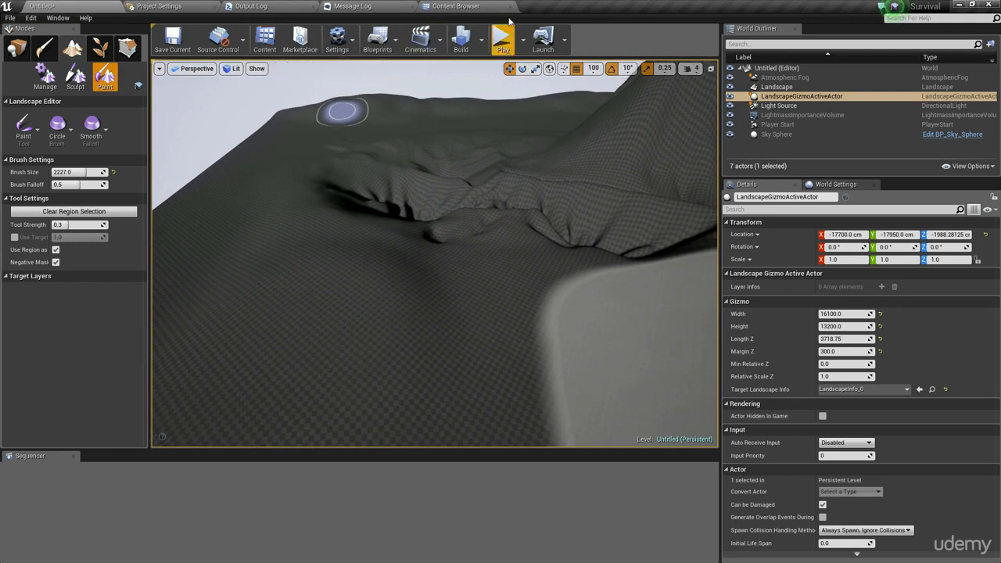
- Dock the Content Browser beside the Sequencer, enlarge it, and create a LandscapeAssets folder under Content
mouse_move(456, 6)
mouse_down()
mouse_move(238, 385)
mouse_move(124, 452)
mouse_up()
drag(261, 450, 262, 393)
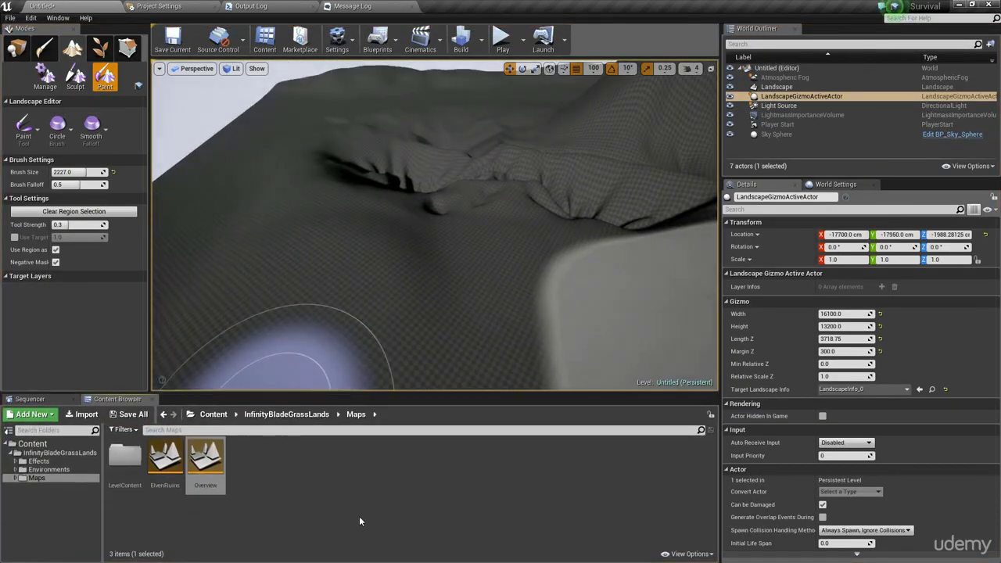
click(49, 444)
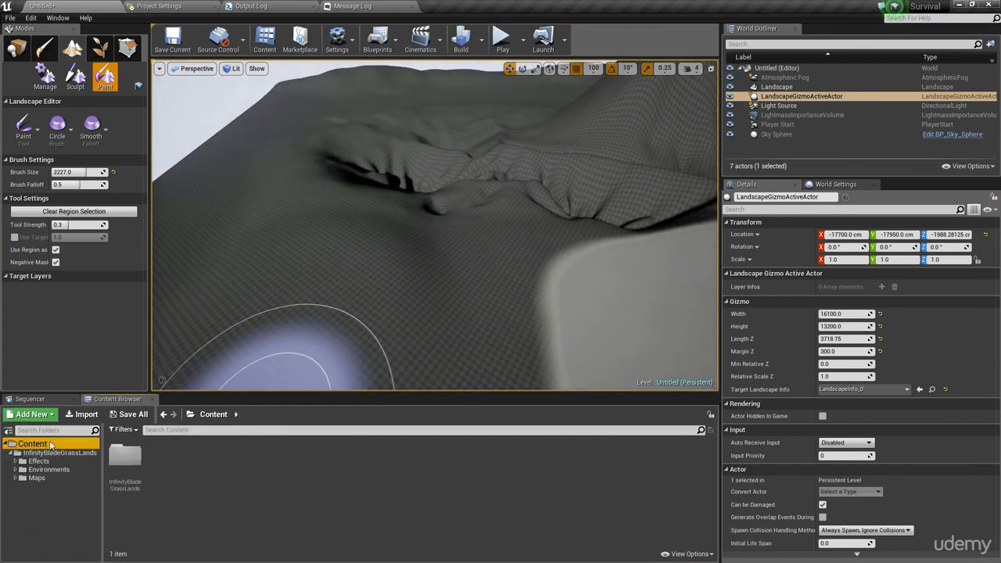
right_click(49, 443)
click(78, 266)
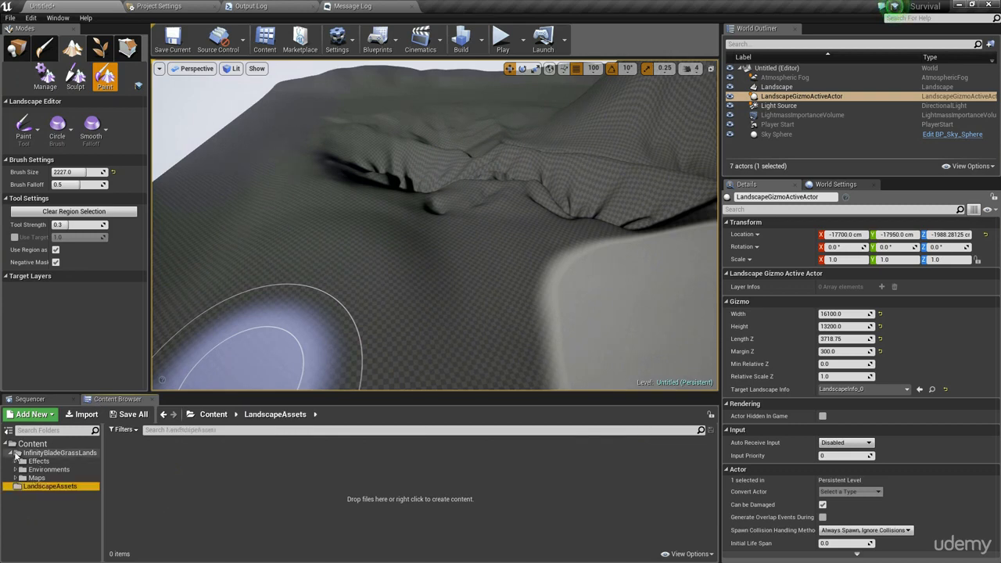
- Create a material named M_SimpleLandscape in the LandscapeAssets folder
click(11, 453)
click(49, 443)
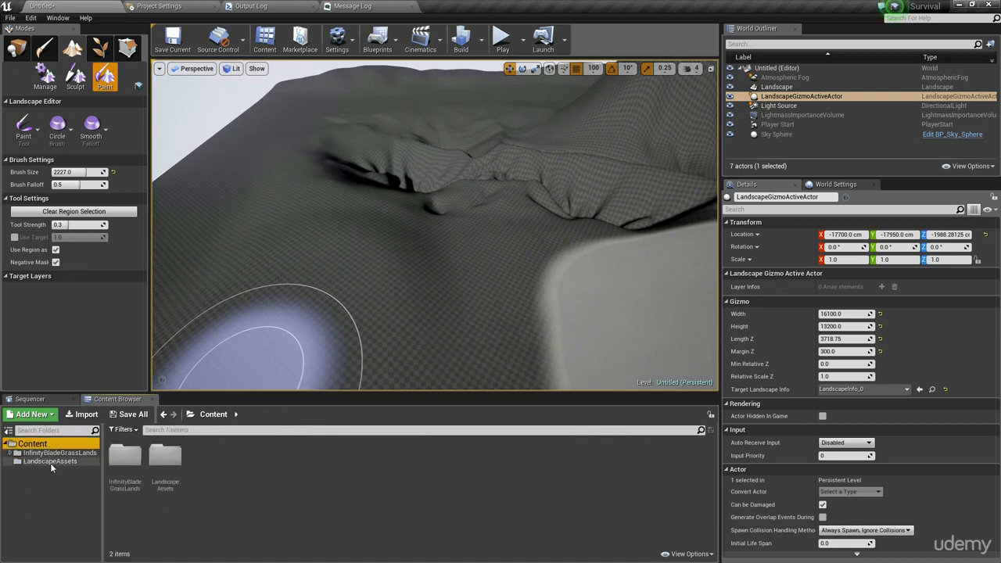
click(50, 461)
right_click(189, 463)
right_click(156, 463)
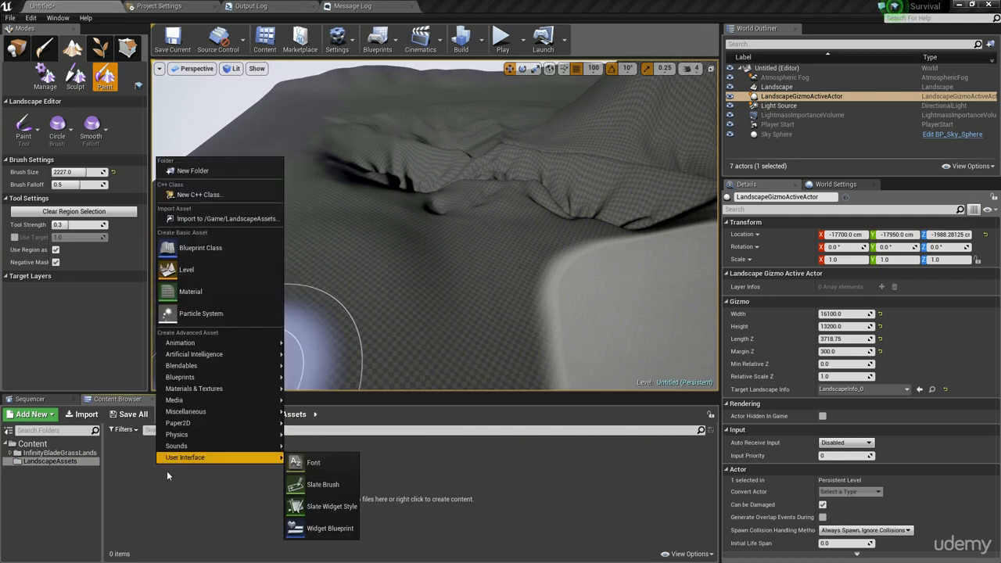
click(195, 290)
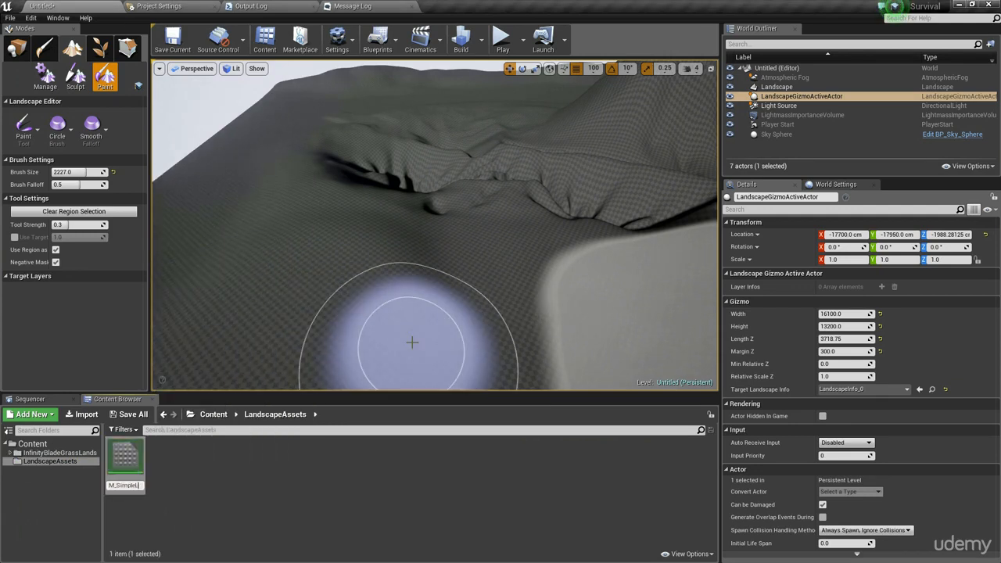
text(M_SimpleLandscape)
key(Return)
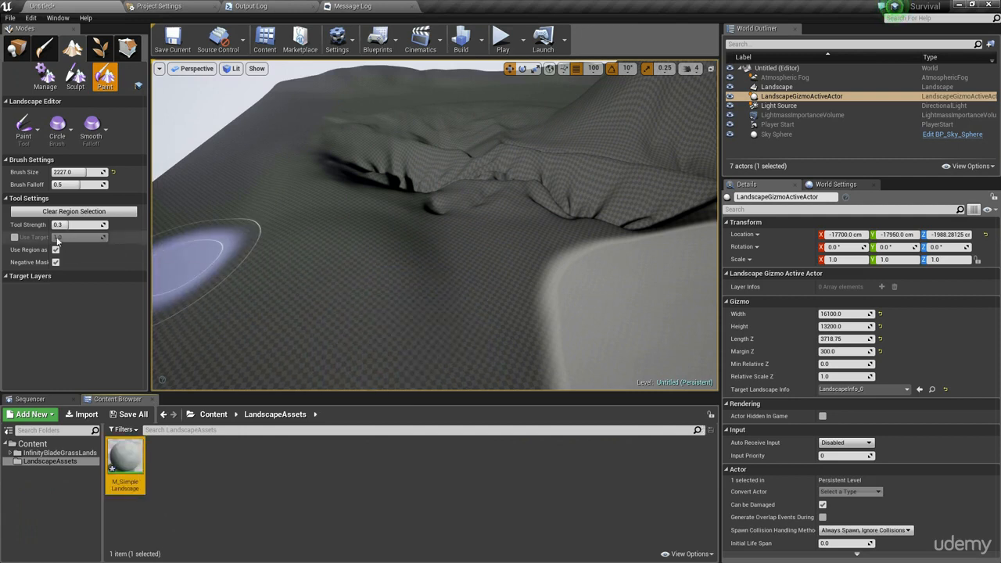
- Widen the landscape tool settings area and clear the painted region selection from the terrain
drag(50, 259, 71, 258)
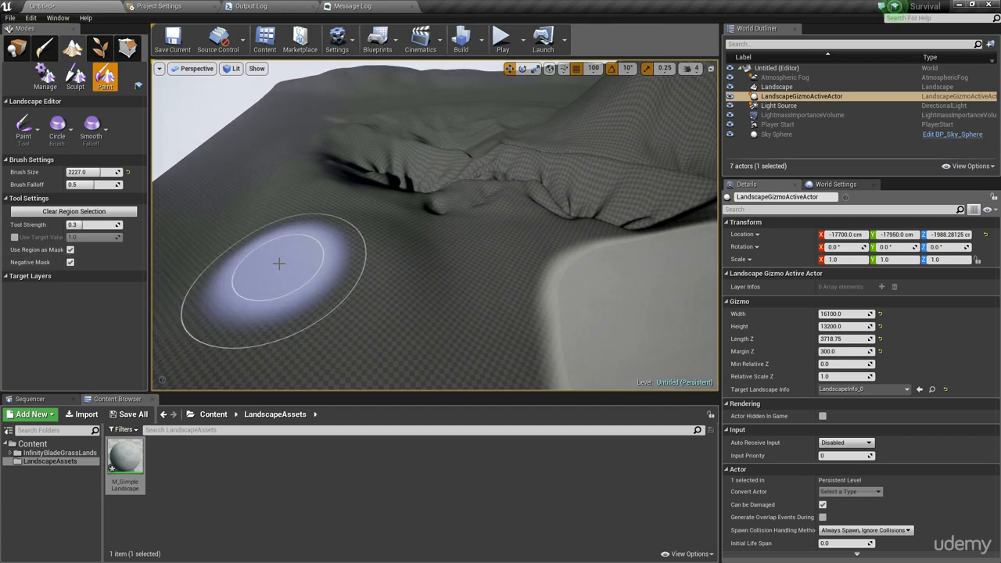
right_drag(426, 197, 618, 191)
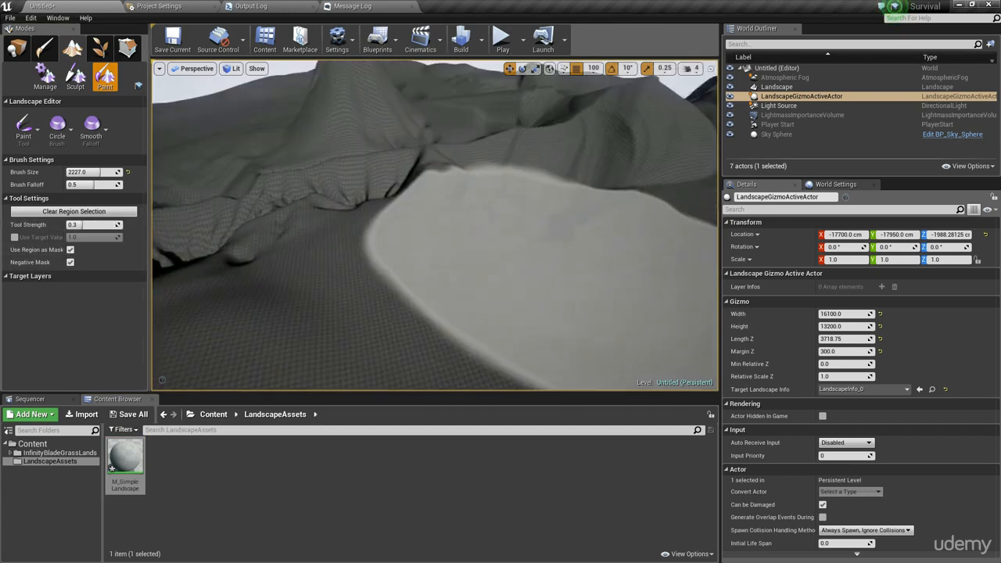
click(56, 212)
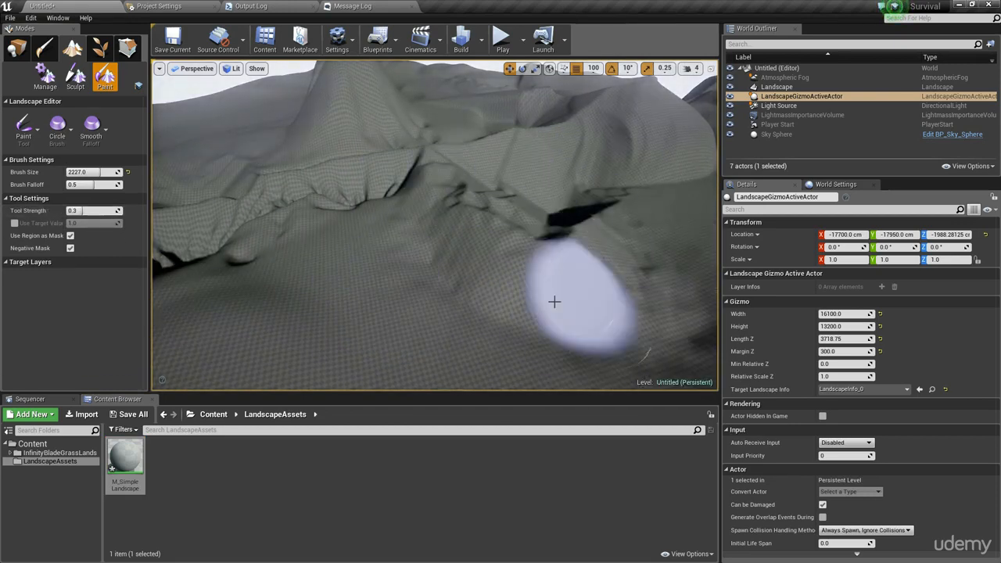
right_drag(383, 275, 249, 275)
key(w)
click(264, 475)
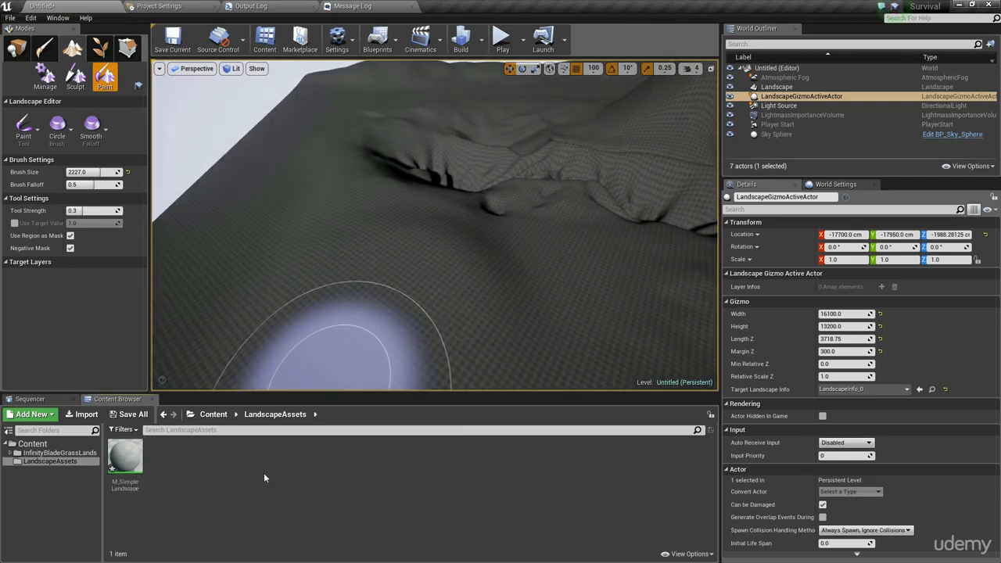
- Open the M_SimpleLandscape material and add a LandscapeLayerBlend node to the left of its result node
double_click(127, 456)
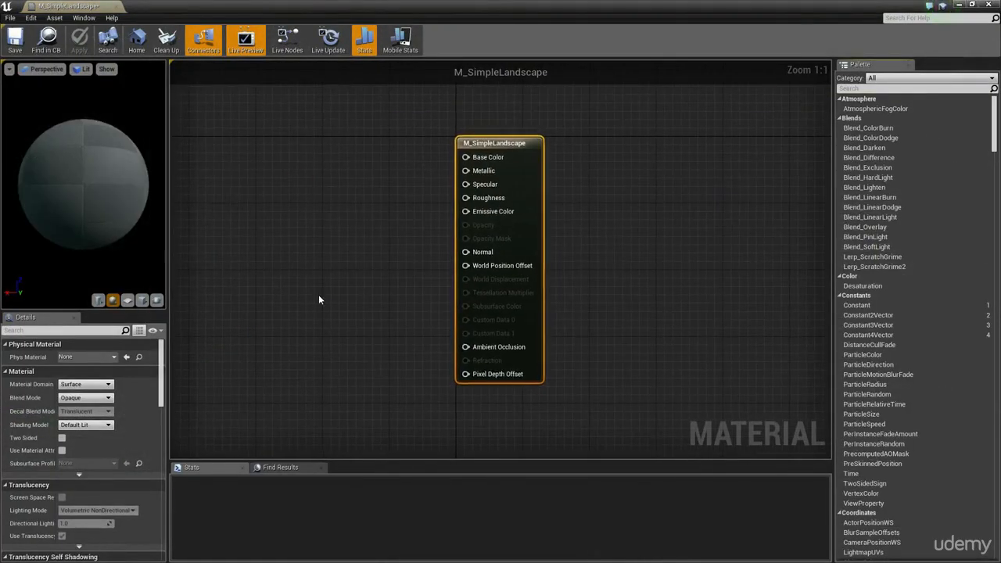
click(319, 295)
mouse_move(319, 294)
right_down()
mouse_move(406, 294)
mouse_move(499, 342)
right_up()
right_drag(423, 304, 469, 324)
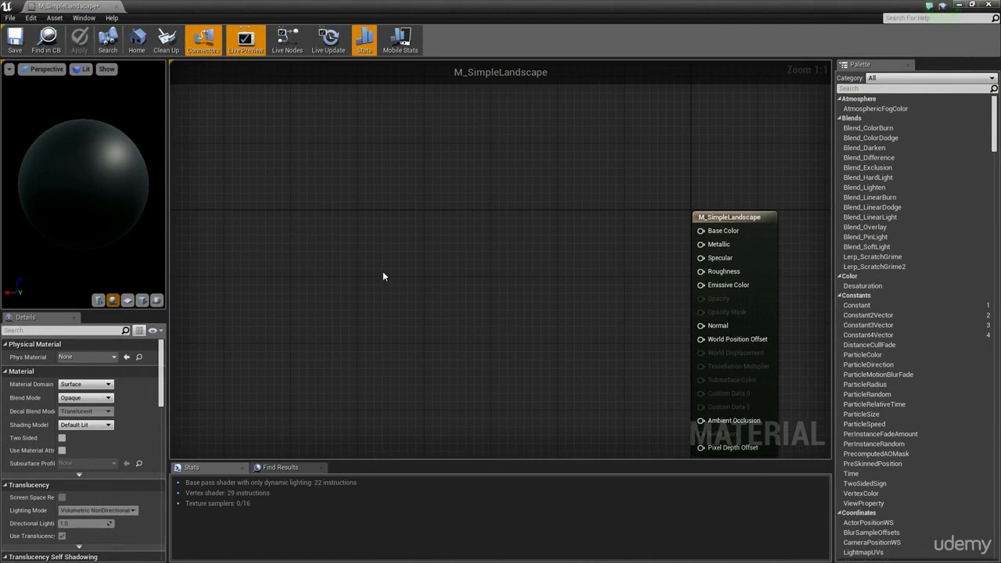
right_drag(388, 219, 404, 170)
right_click(414, 189)
text(landscape)
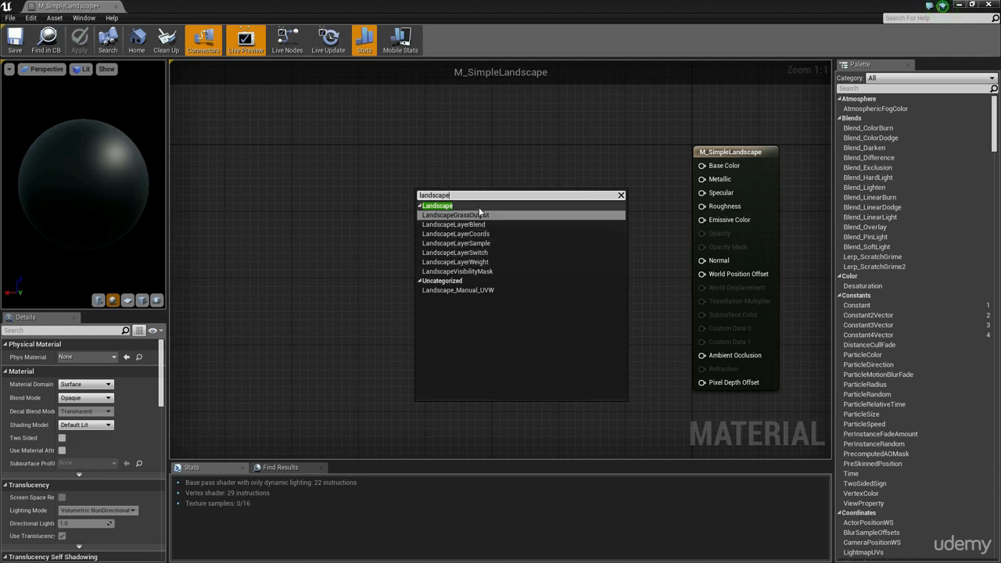
click(473, 225)
click(505, 278)
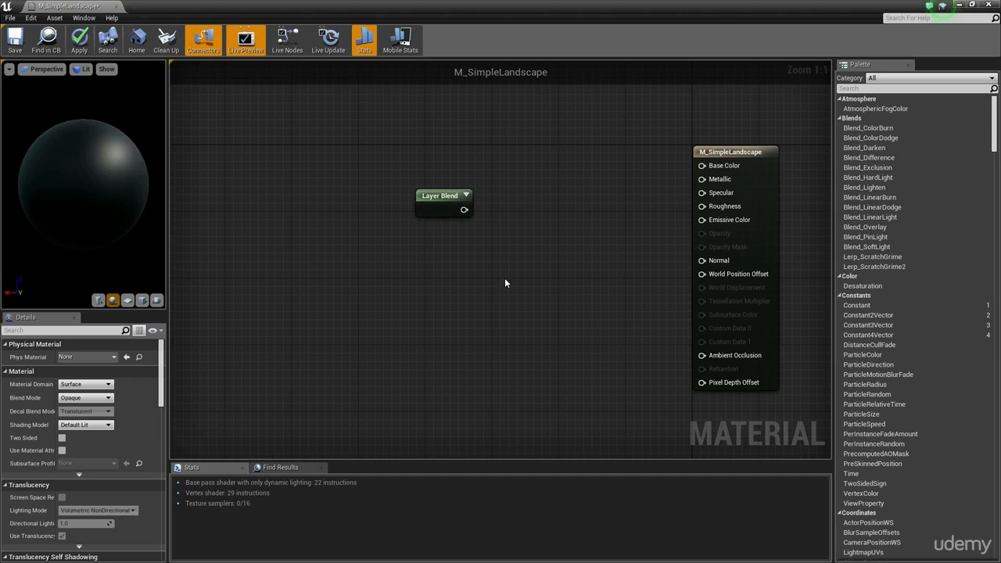
- Add two layers to the Layer Blend node and name them Grass and Dirt
click(426, 215)
click(121, 357)
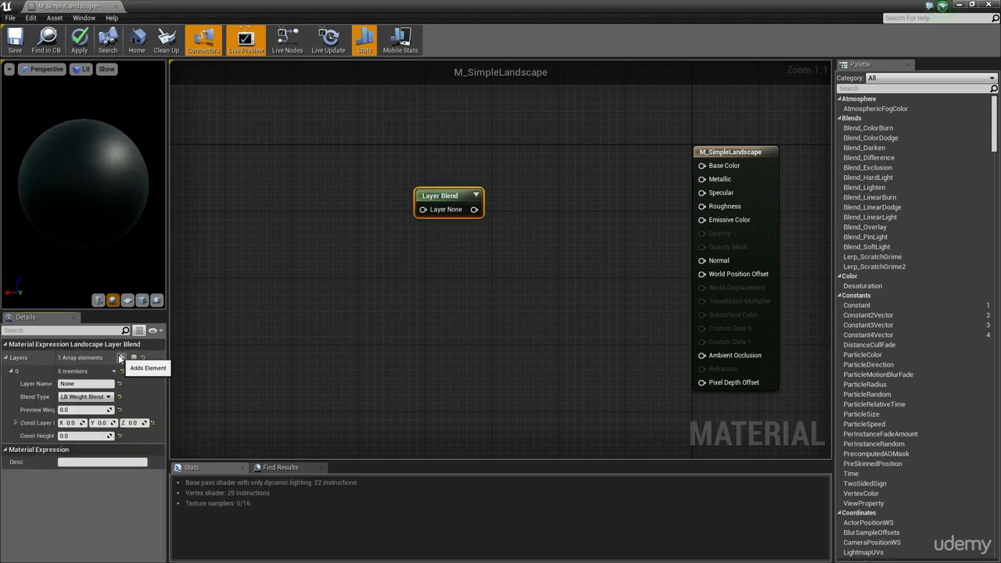
click(99, 383)
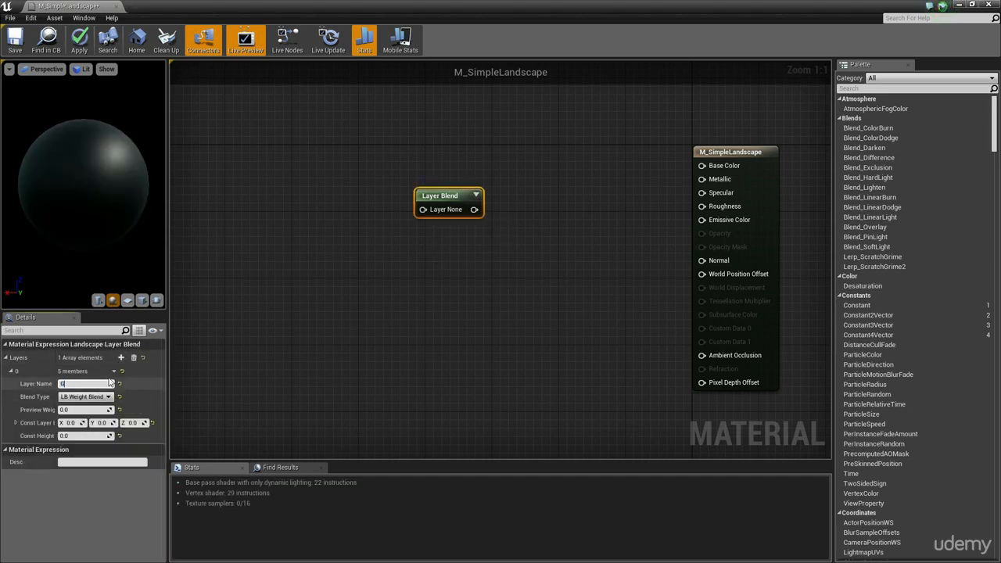
text(Grass)
key(Return)
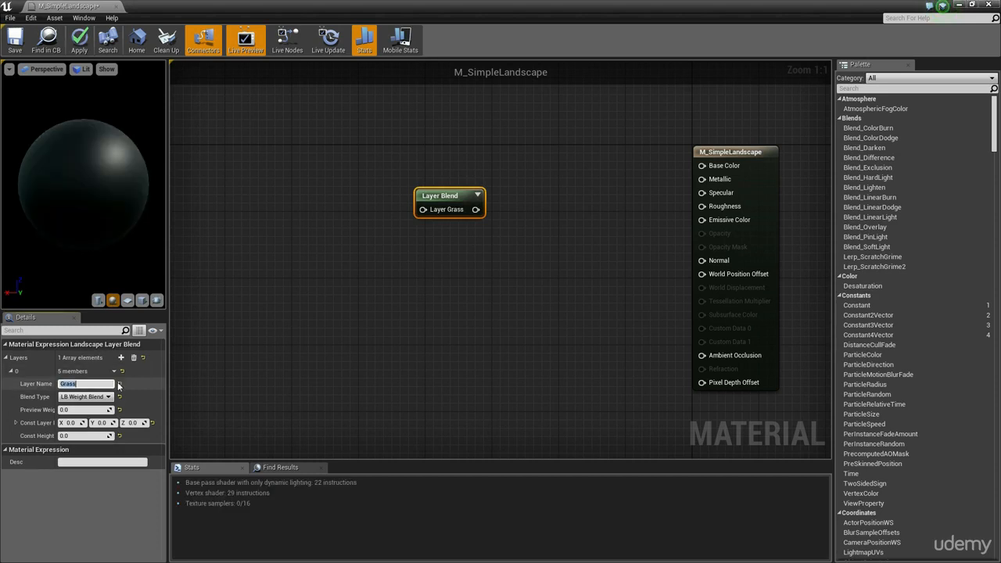
click(120, 357)
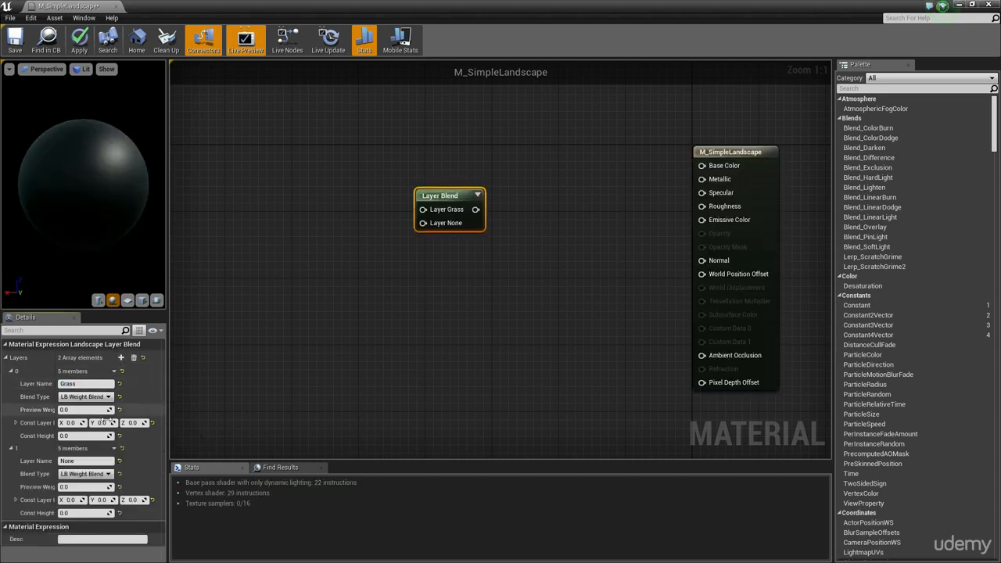
click(80, 462)
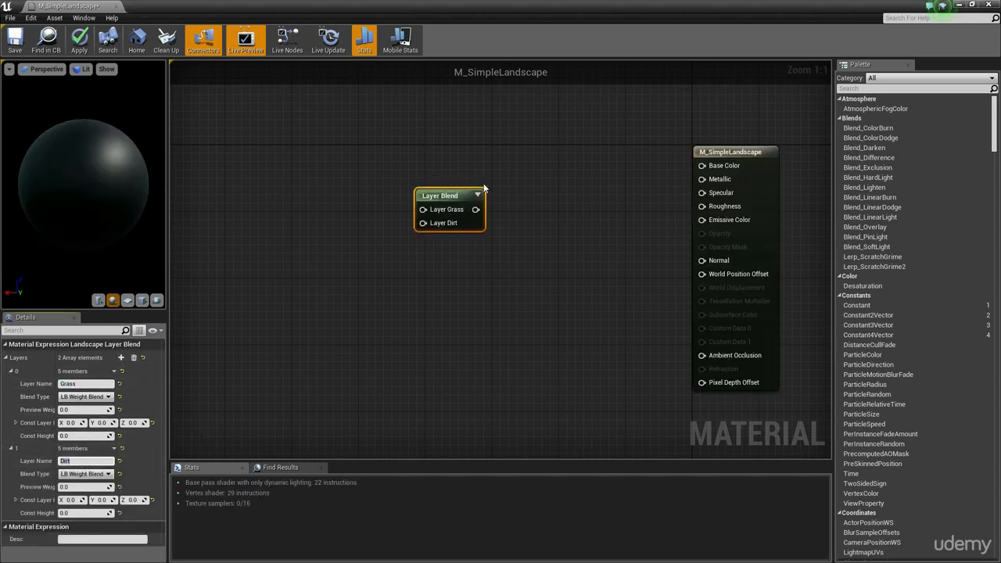
- Connect the Layer Blend output to the material's Base Color
click(444, 240)
drag(733, 167, 478, 183)
click(471, 207)
right_drag(472, 208, 508, 258)
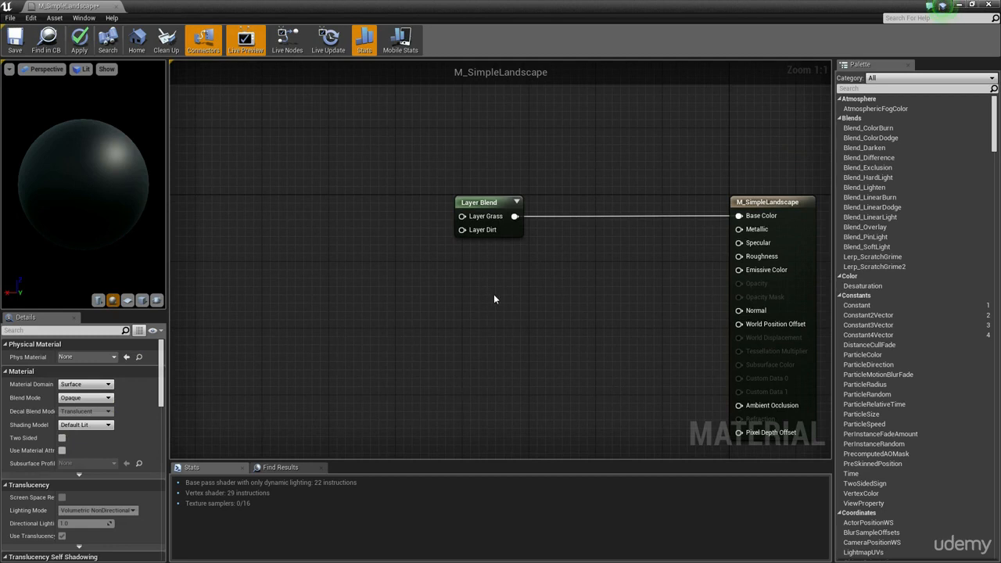
- Add a vector parameter with a green default value (R 0.014, G 0.28, B 0.019) and connect it to Layer Grass
right_drag(480, 321, 466, 296)
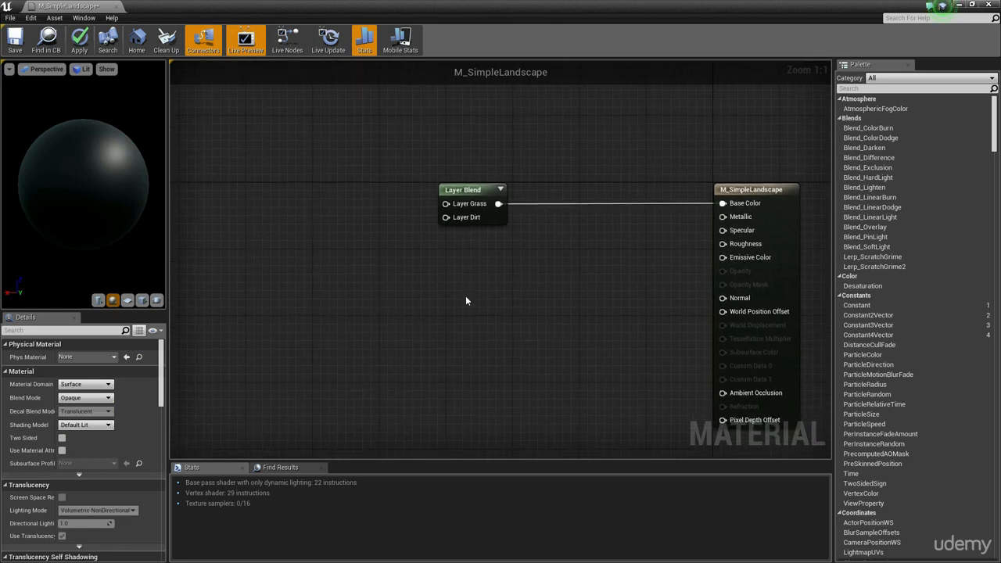
right_drag(463, 205, 488, 245)
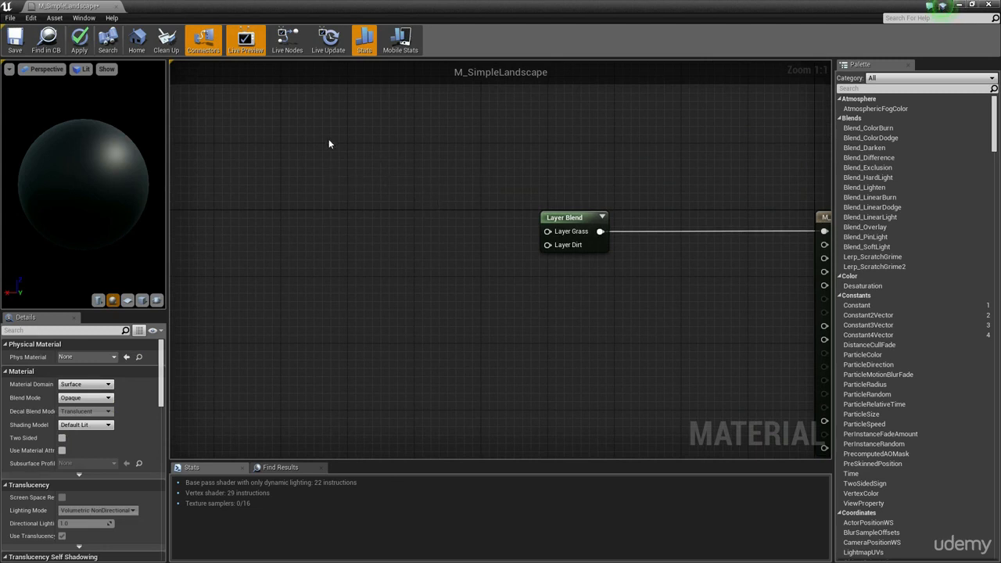
click(345, 161)
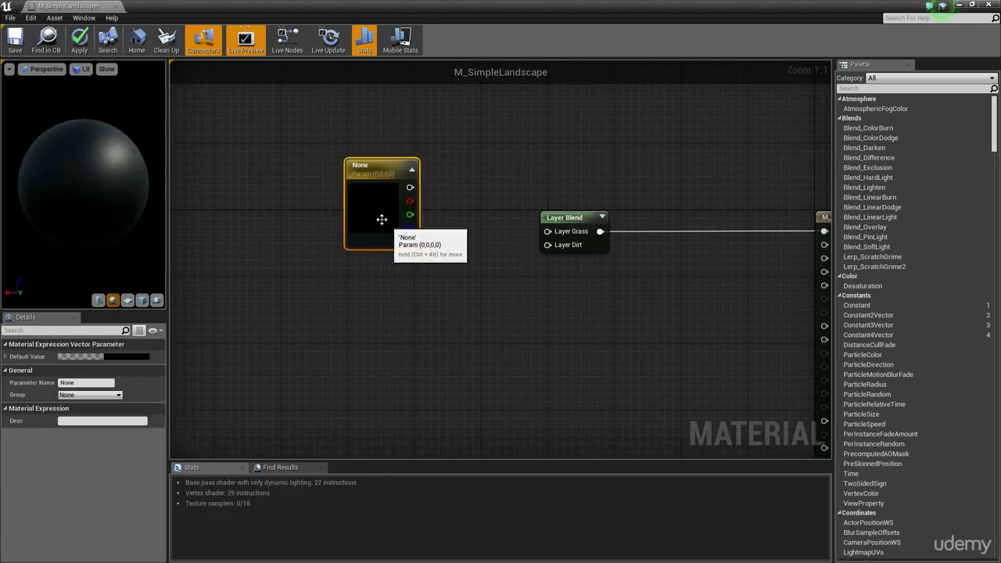
click(124, 357)
click(167, 411)
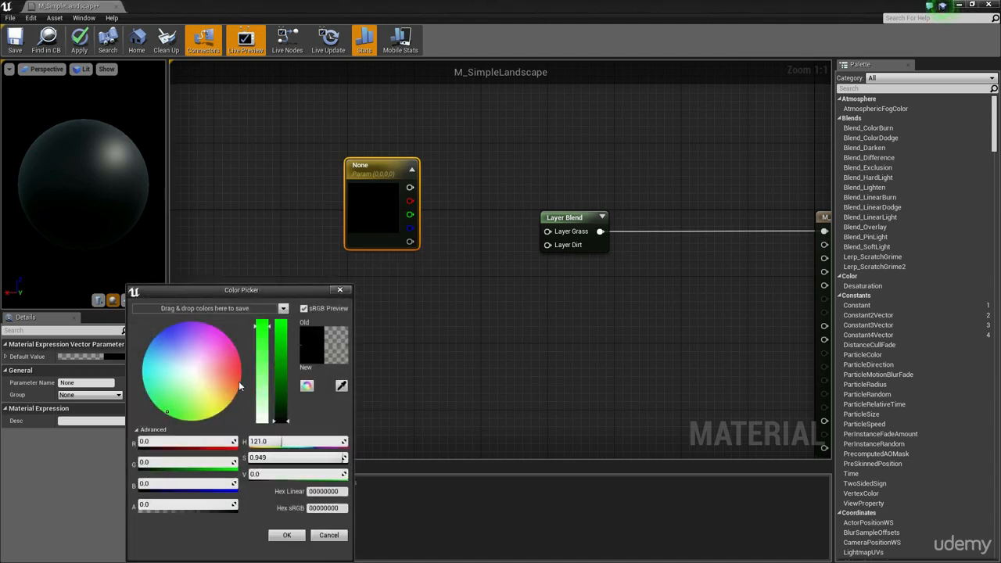
drag(283, 365, 283, 397)
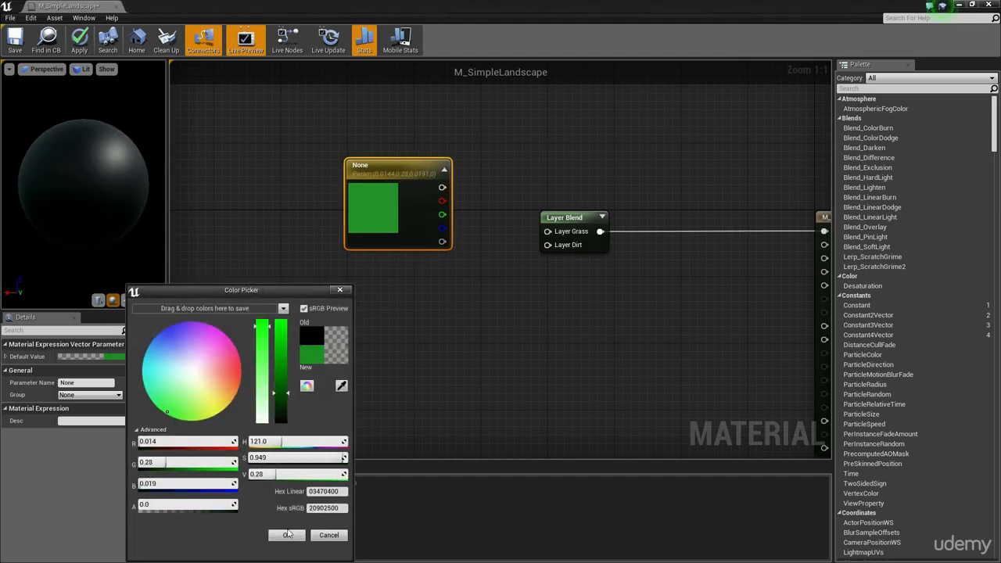
click(286, 535)
click(533, 246)
drag(560, 234, 442, 188)
- Duplicate the green vector parameter, place the copy directly below the original, and name it Dirt
right_drag(498, 292, 412, 259)
click(305, 208)
right_drag(317, 240, 327, 204)
key(ctrl+v)
drag(310, 257, 299, 243)
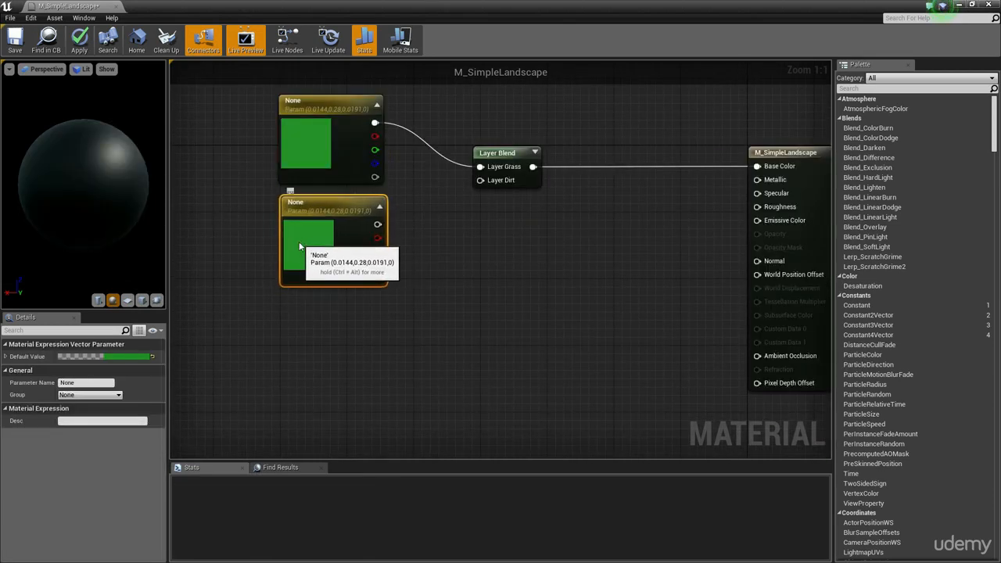
click(493, 263)
click(336, 252)
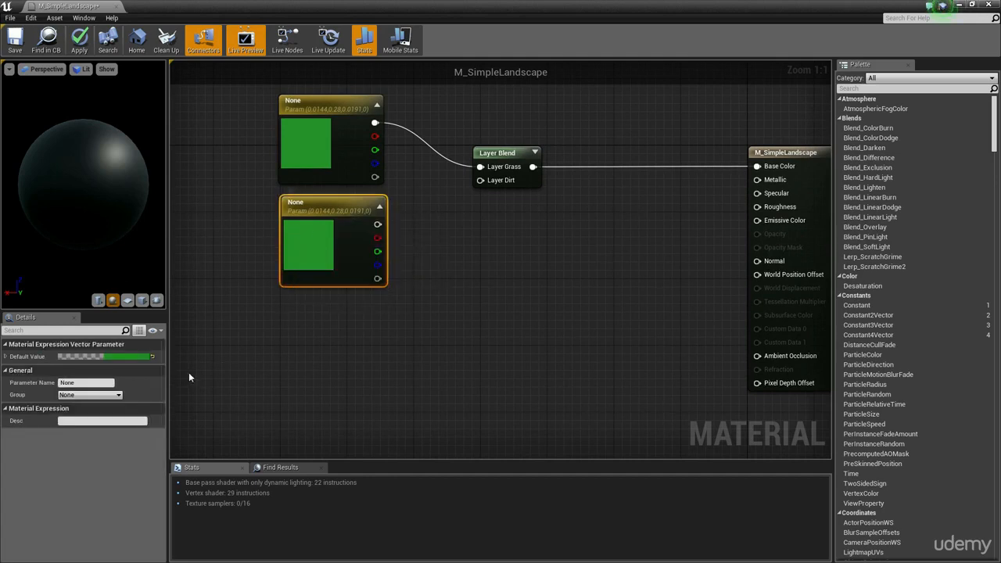
click(98, 383)
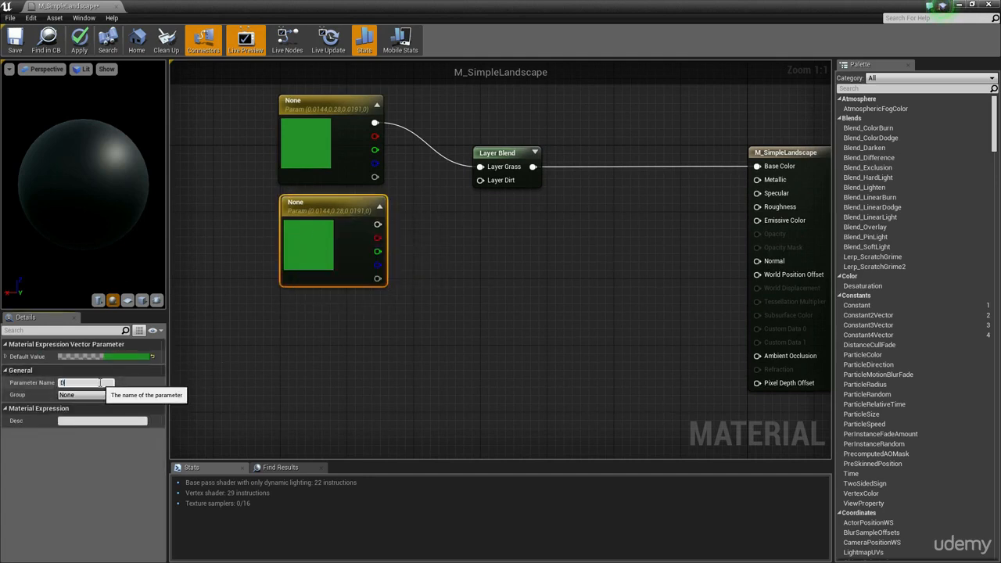
text(Dirt)
key(Return)
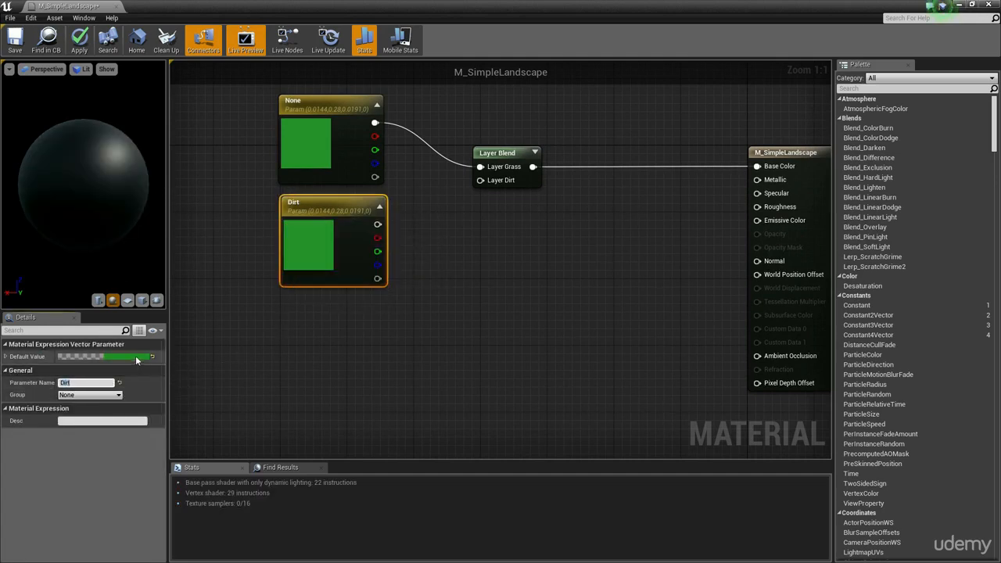
- Set the Dirt parameter's default value to brown (R 0.28, G 0.108, B 0) and connect it to Layer Dirt
click(136, 358)
click(247, 391)
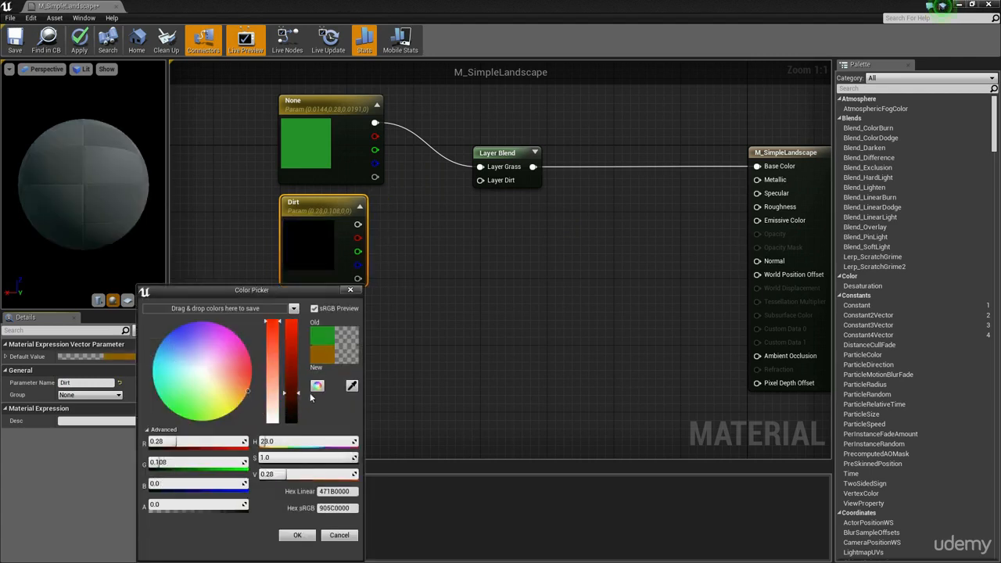
click(297, 535)
click(506, 229)
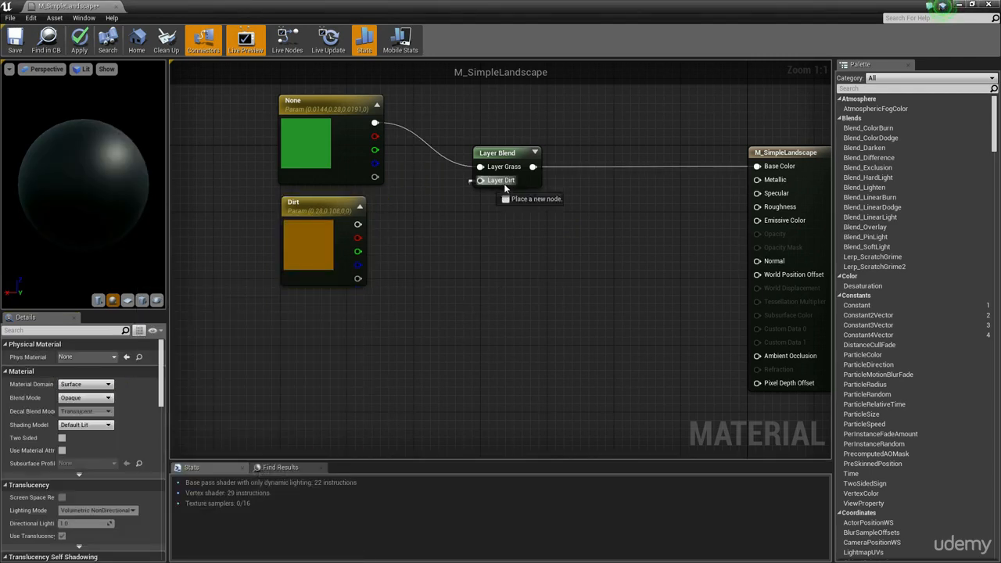
drag(504, 183, 357, 224)
right_drag(469, 273, 436, 319)
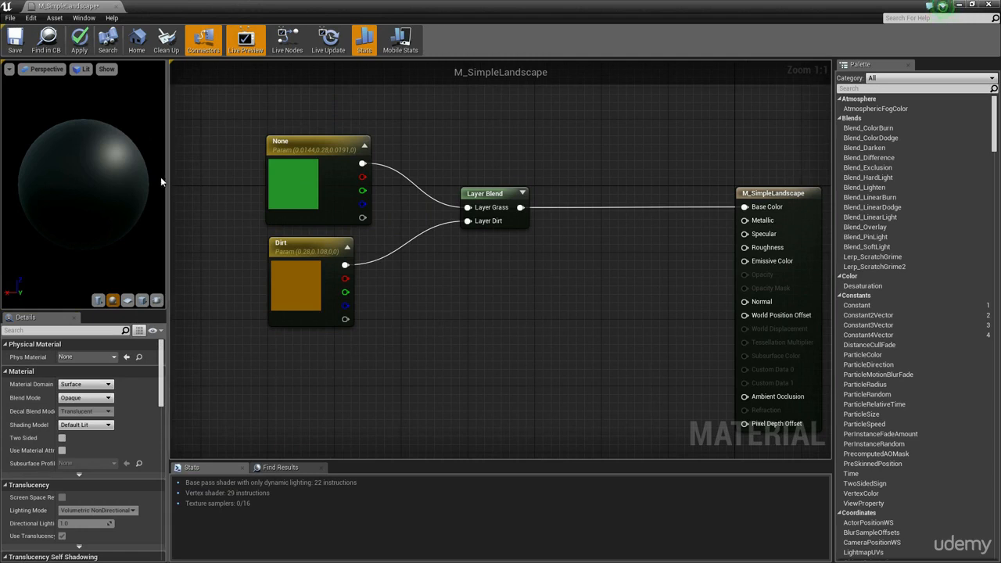
- Set the preview weight of the Layer Blend node's Grass layer to 1.0
click(510, 193)
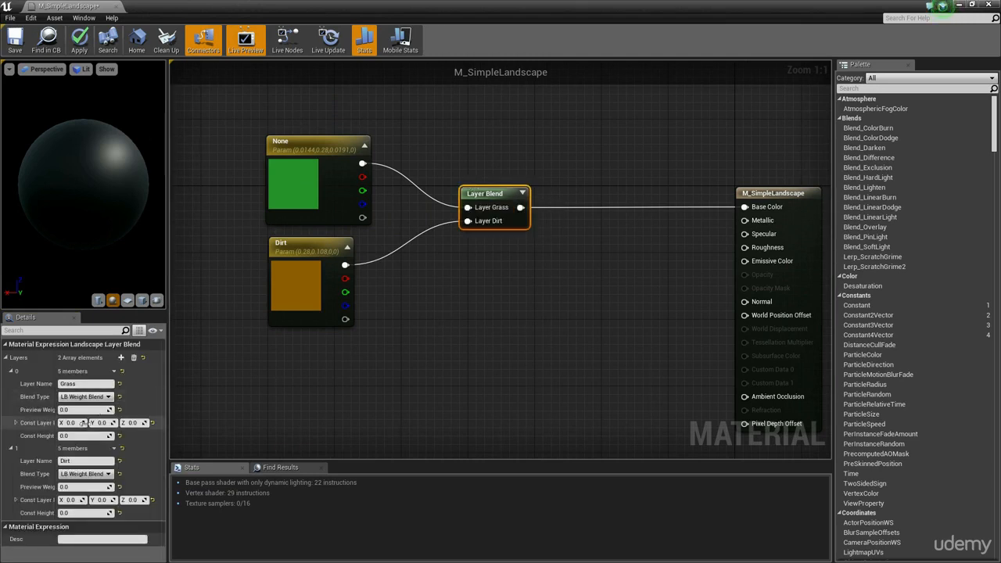
text(1)
key(Return)
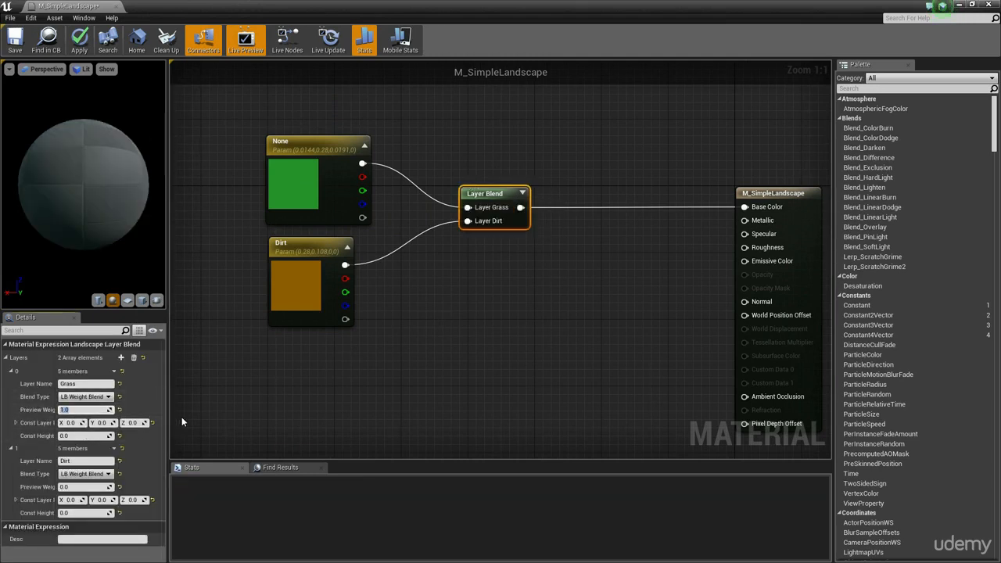
- Check the green material on the preview sphere, then apply the M_SimpleLandscape changes and save the material
drag(93, 163, 121, 164)
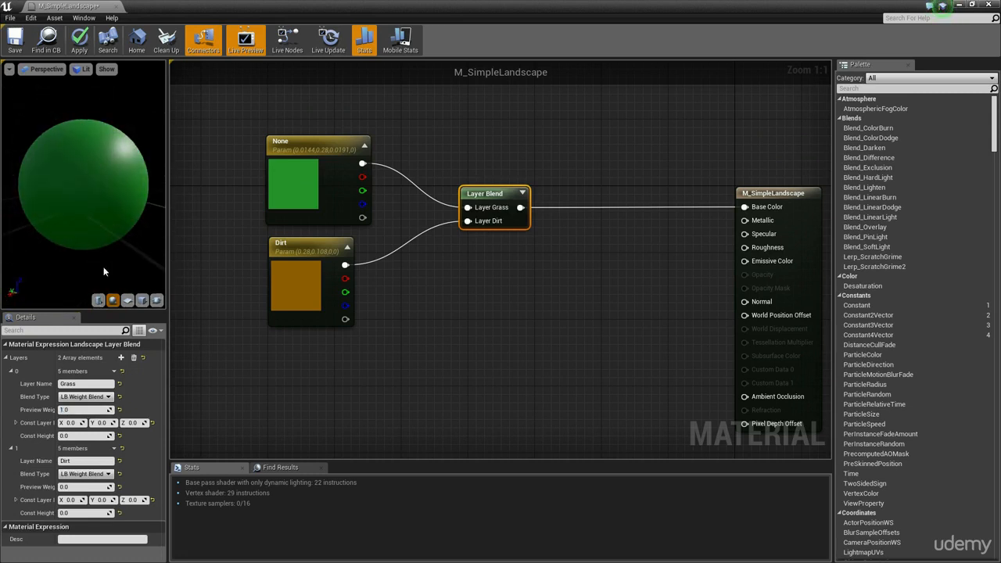
click(269, 127)
click(76, 49)
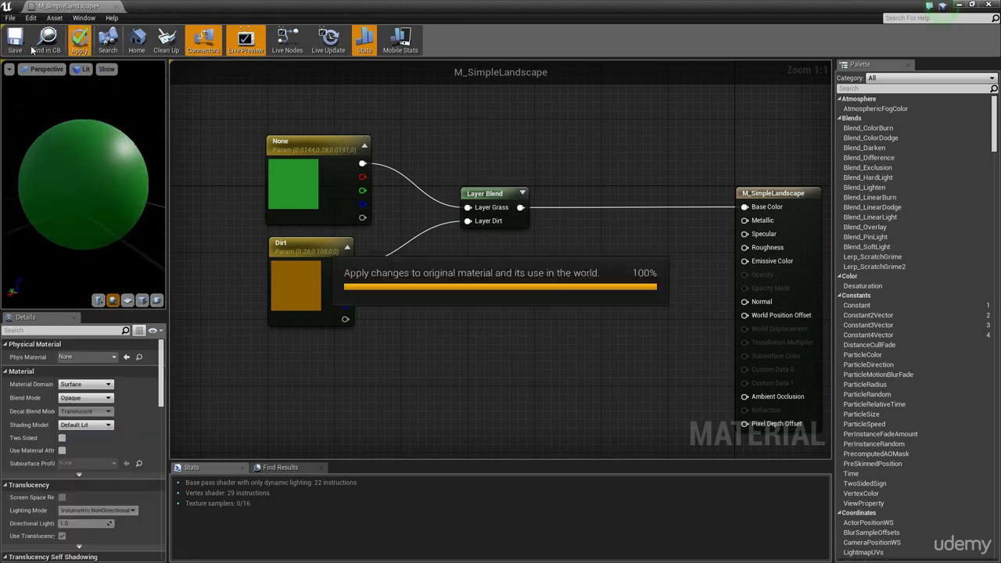
key(ctrl+s)
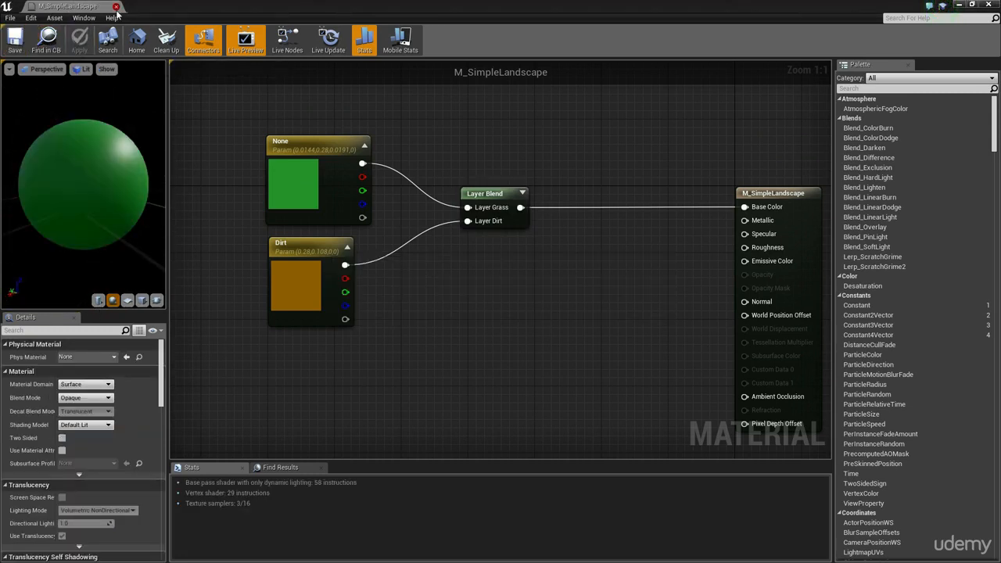
- Dock the M_SimpleLandscape editor alongside the main window's other editors and return to the Untitled level
drag(104, 6, 586, 5)
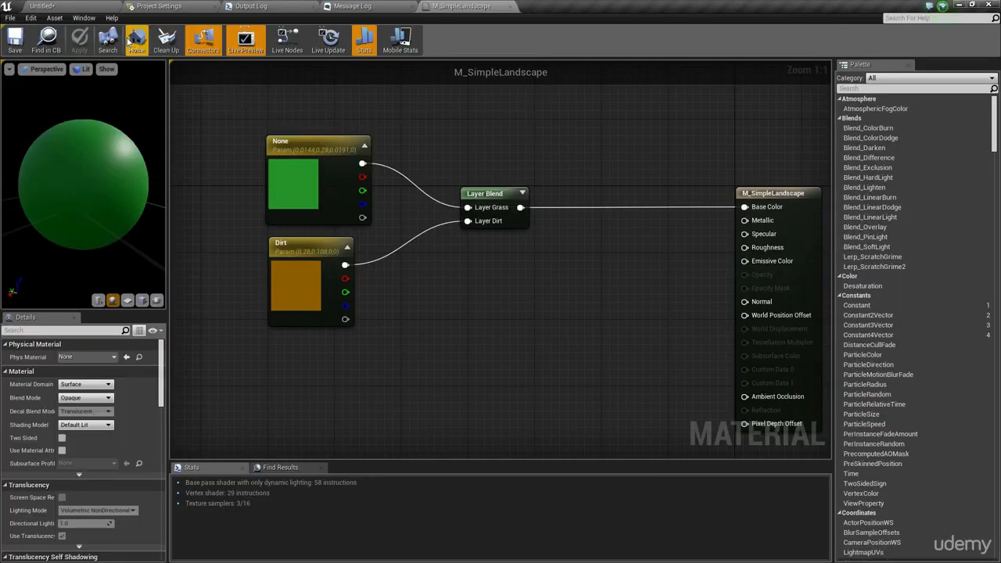
click(82, 6)
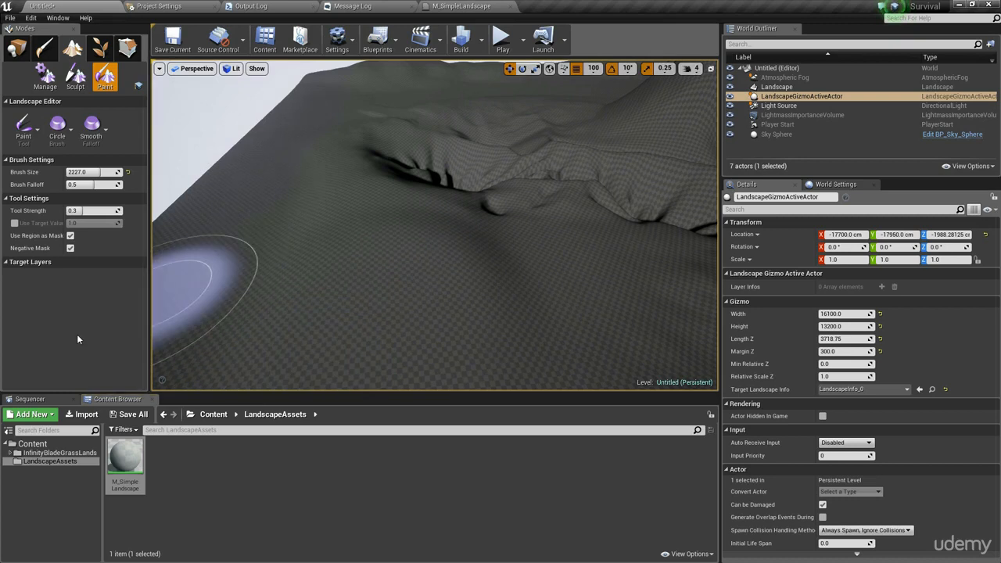
click(45, 80)
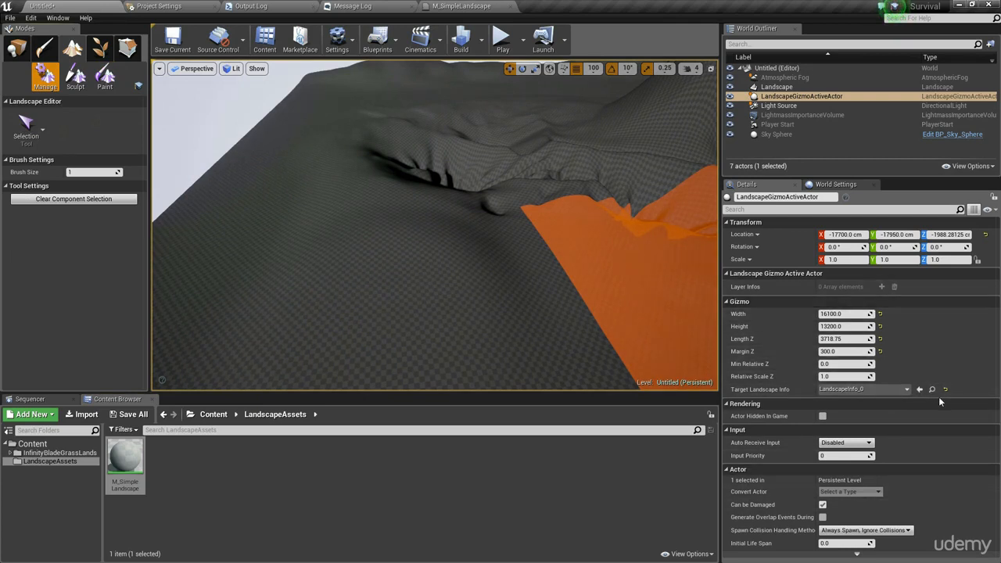
click(441, 539)
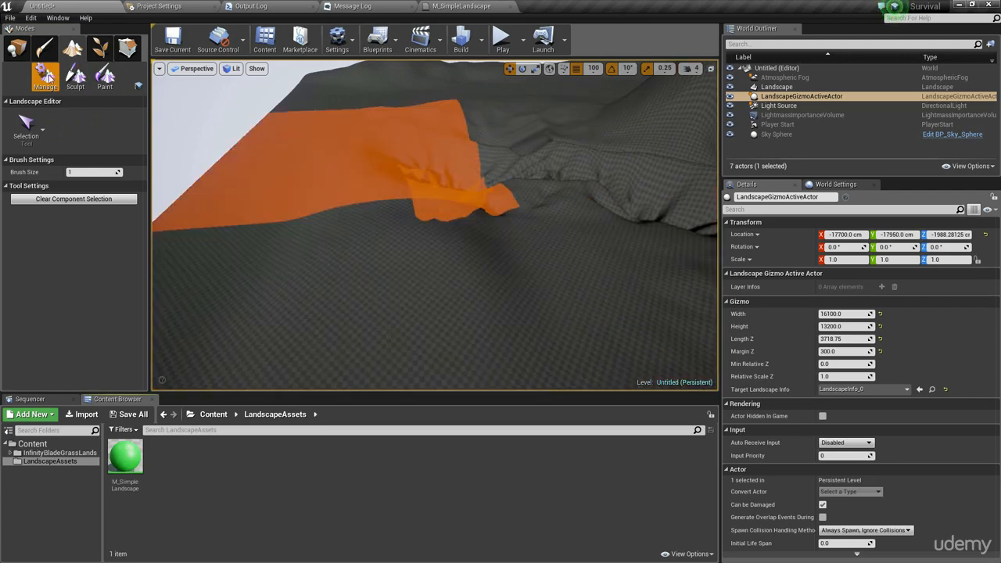
click(105, 76)
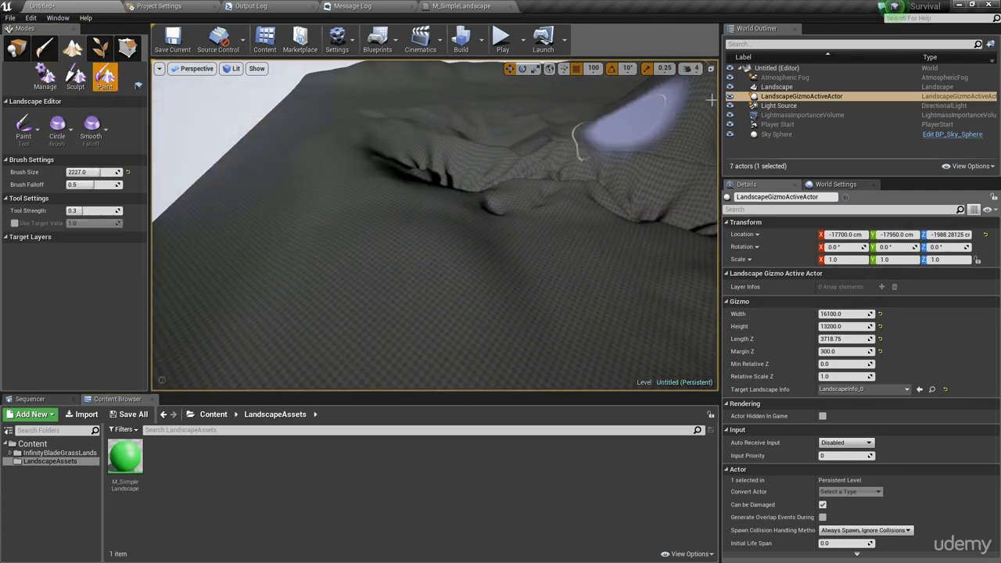
click(15, 49)
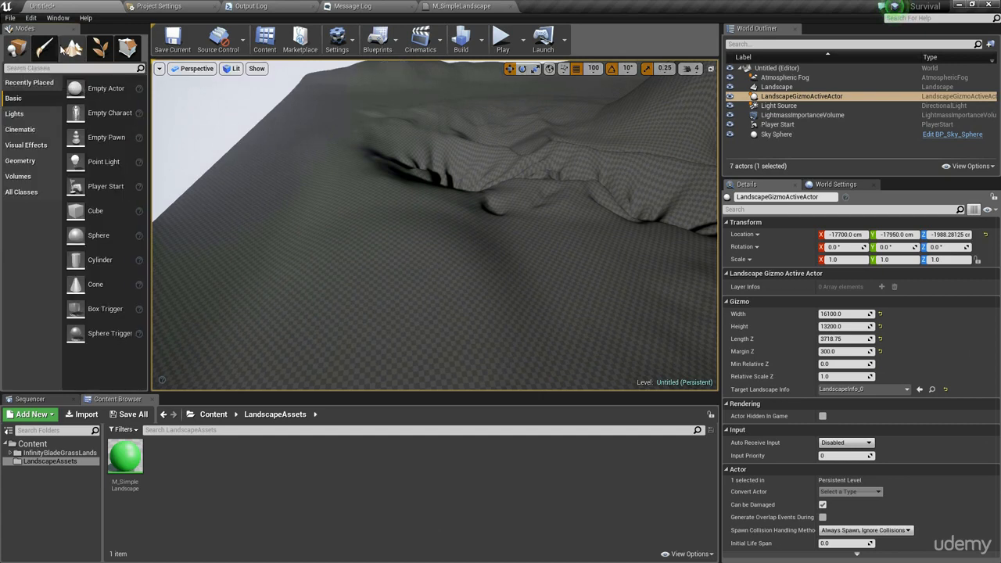
click(72, 49)
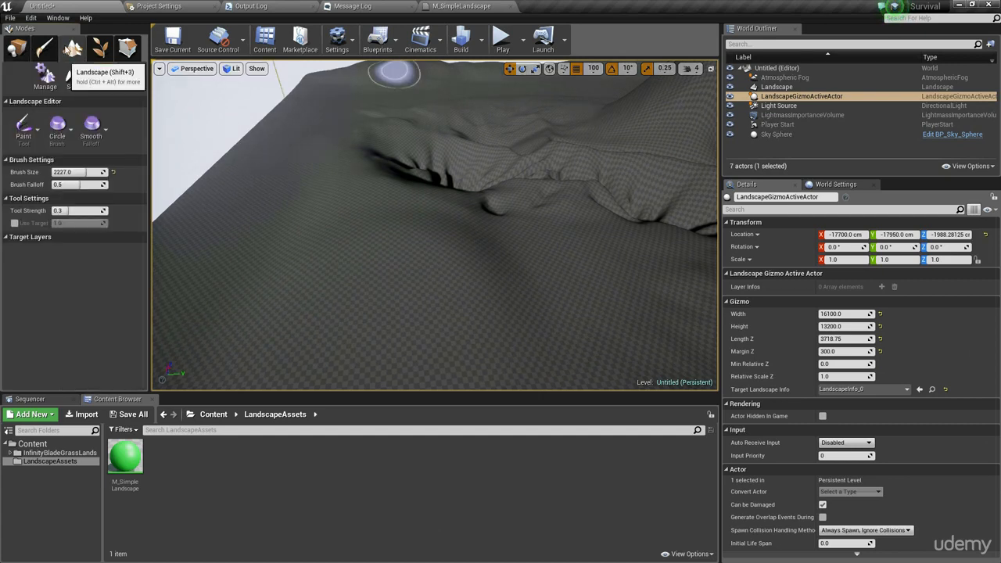
- Select the Landscape actor and assign M_SimpleLandscape as its landscape material
click(777, 87)
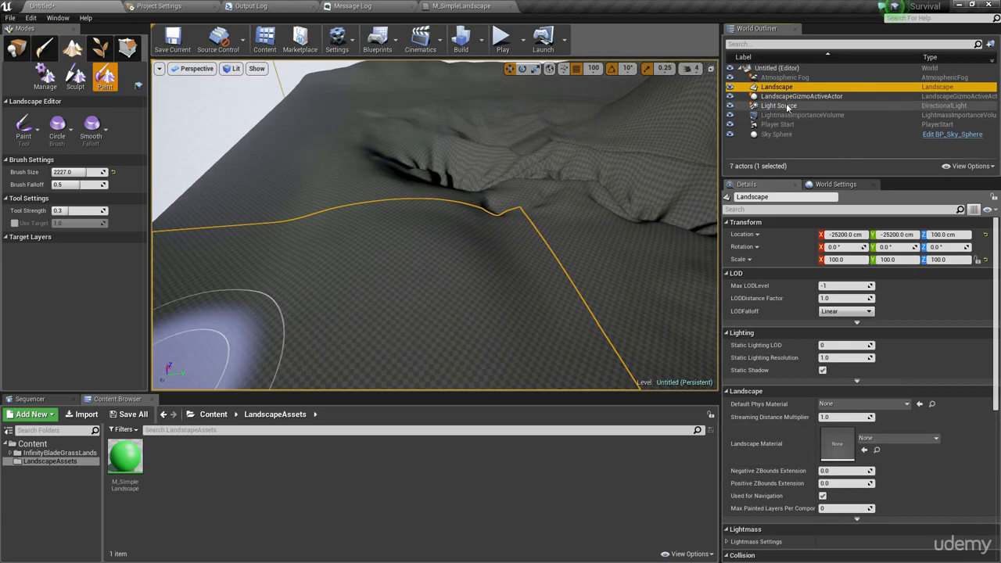
click(803, 87)
key(Escape)
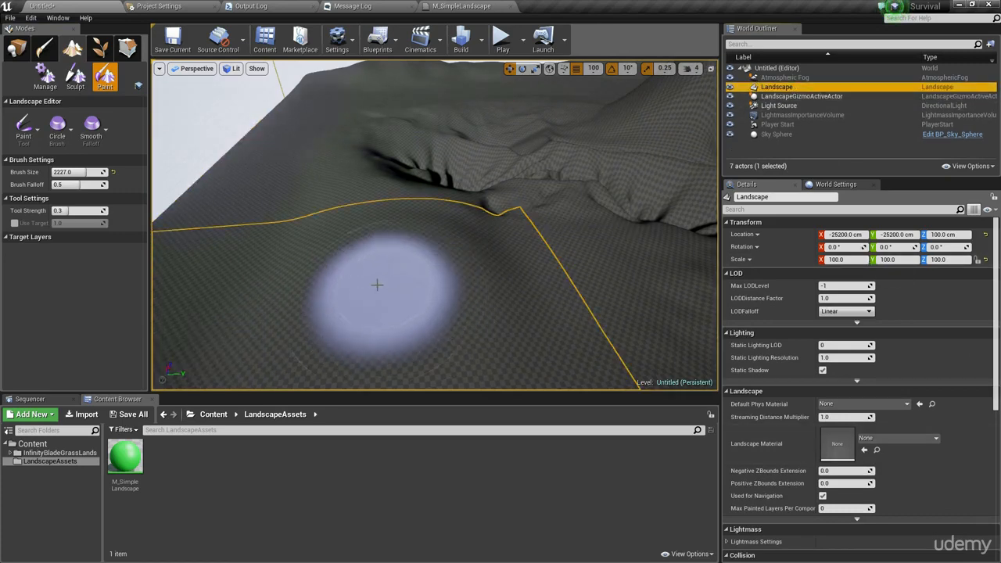
mouse_move(455, 263)
right_down()
mouse_move(426, 286)
mouse_move(455, 262)
right_up()
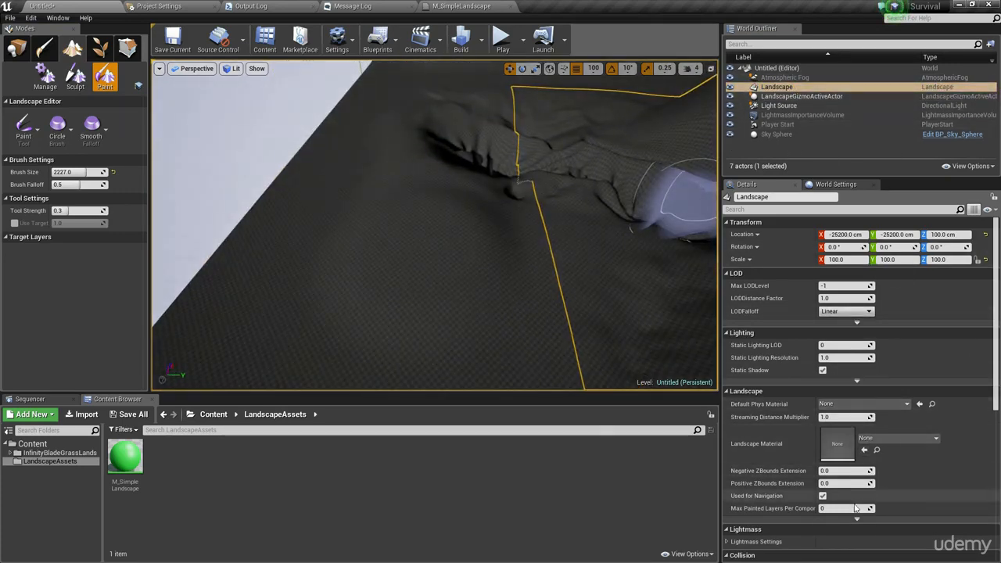
click(882, 441)
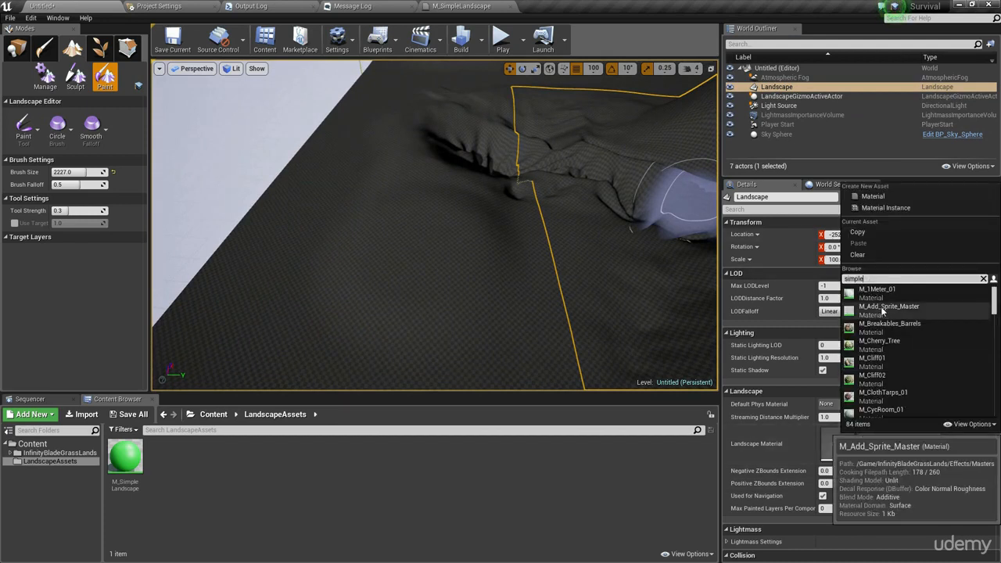
text(simple)
click(906, 297)
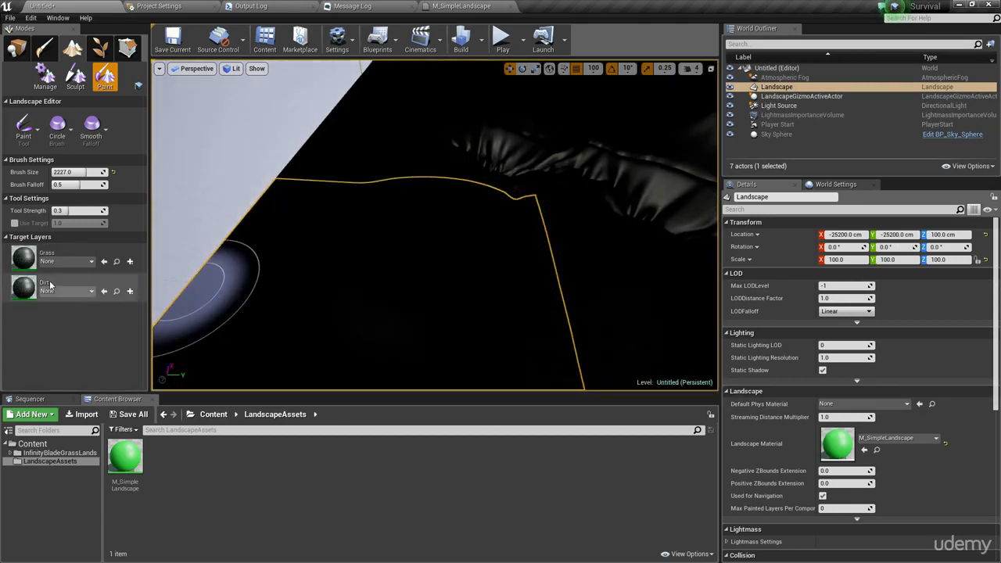
- Create a weight-blended layer info object named Grass_LayerInfo for the Grass target layer in the LandscapeAssets folder
click(71, 261)
click(71, 259)
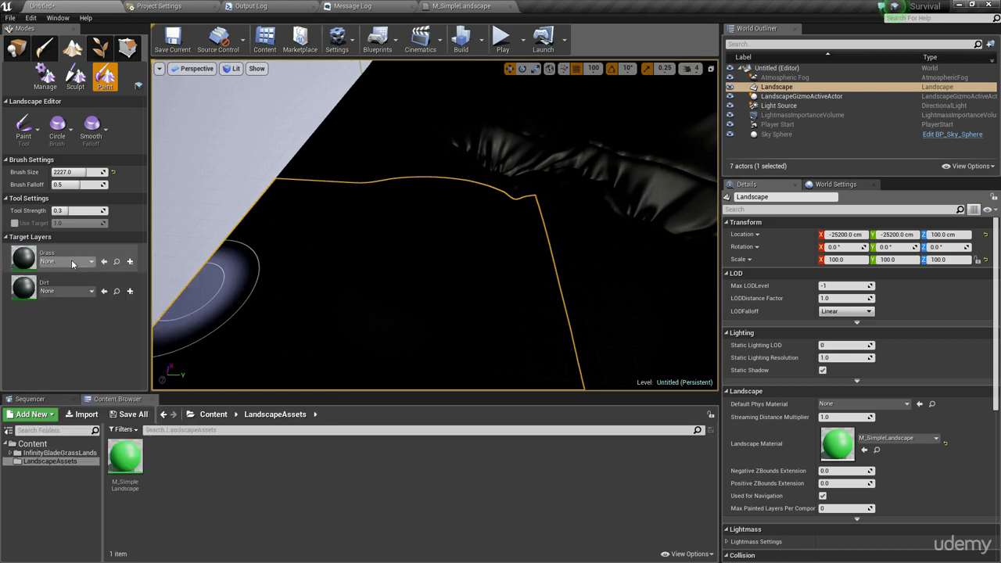
click(130, 262)
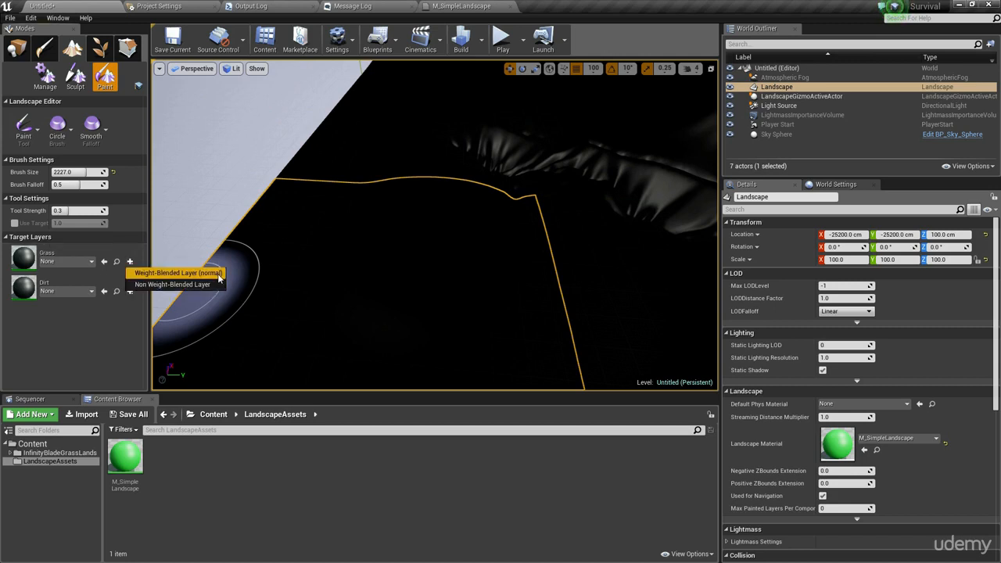
click(179, 273)
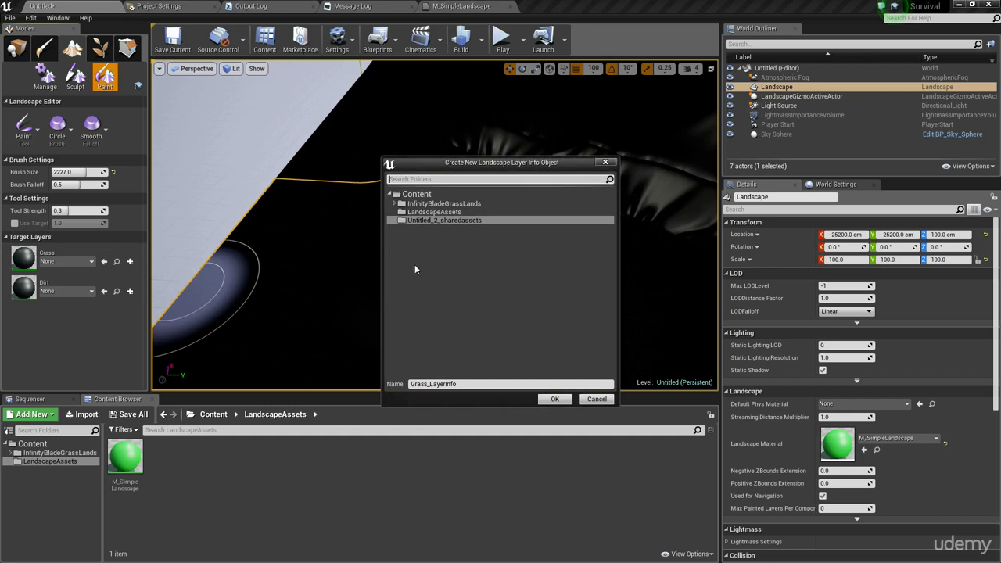
click(460, 211)
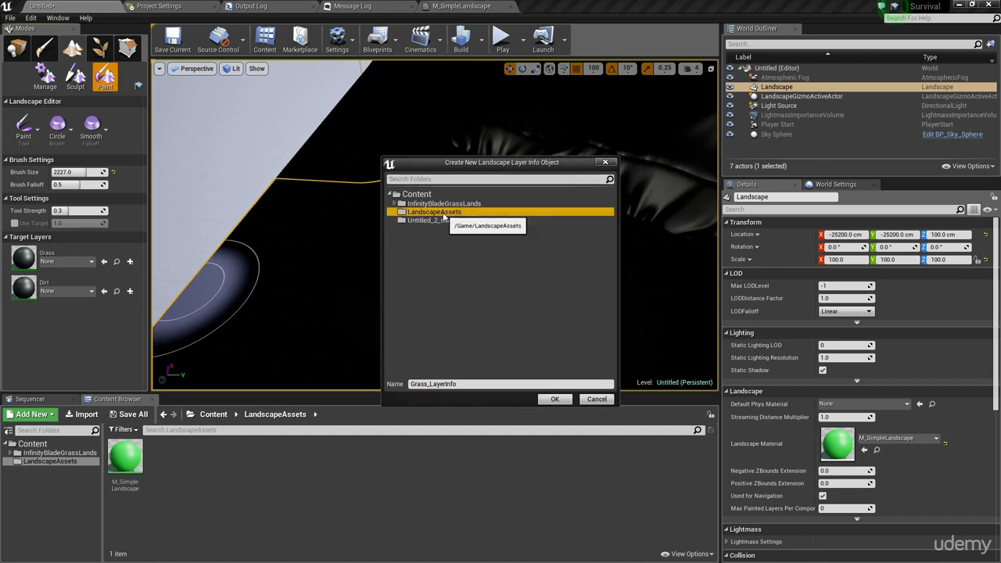
click(554, 400)
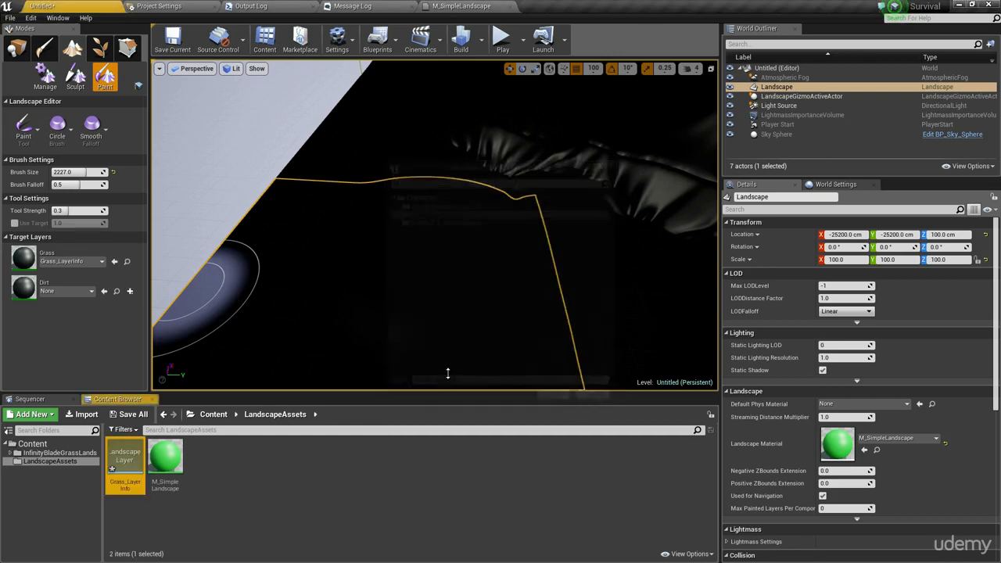
- Create a weight-blended layer info object named Dirt_LayerInfo for the Dirt target layer in the LandscapeAssets folder
click(130, 291)
click(170, 312)
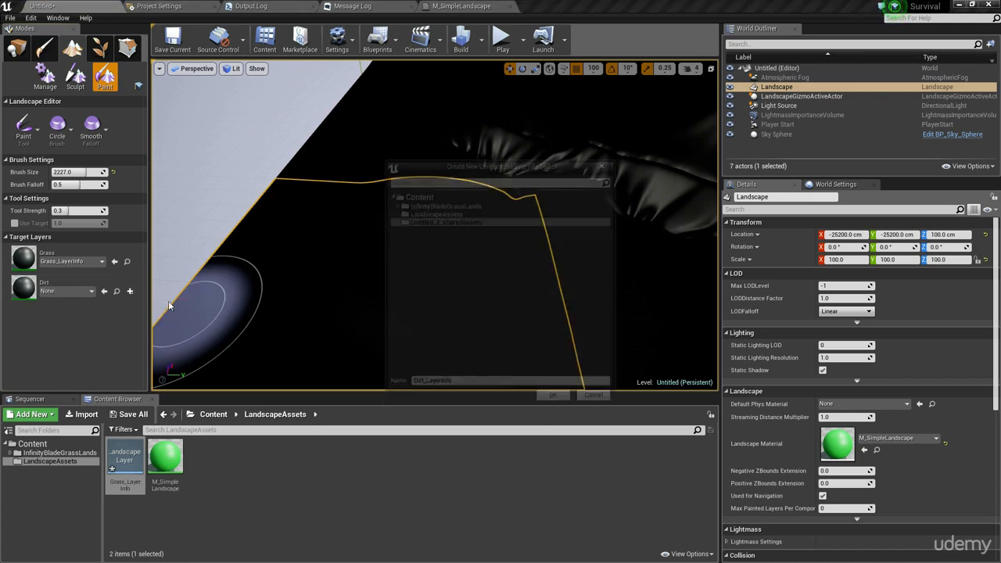
click(429, 212)
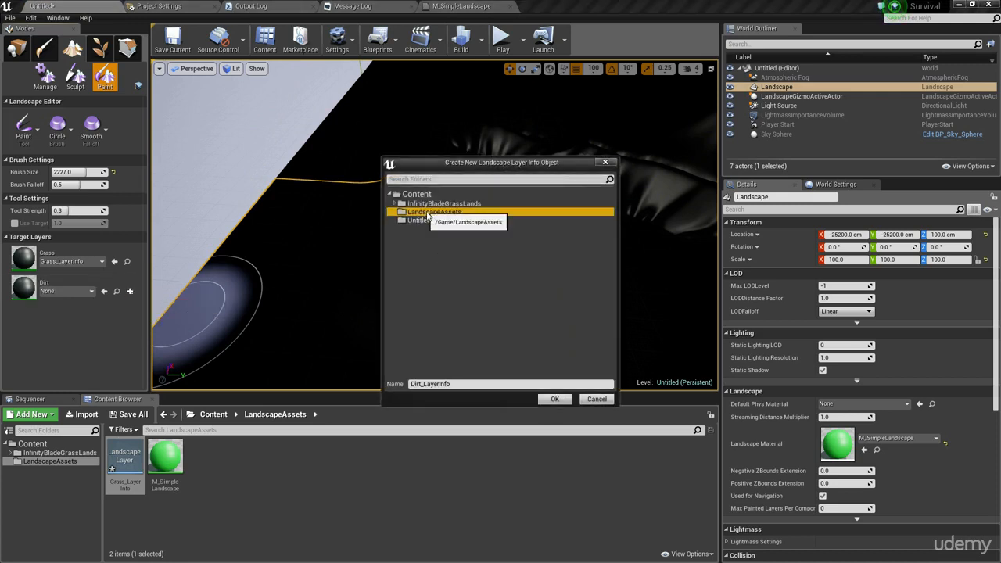
click(554, 400)
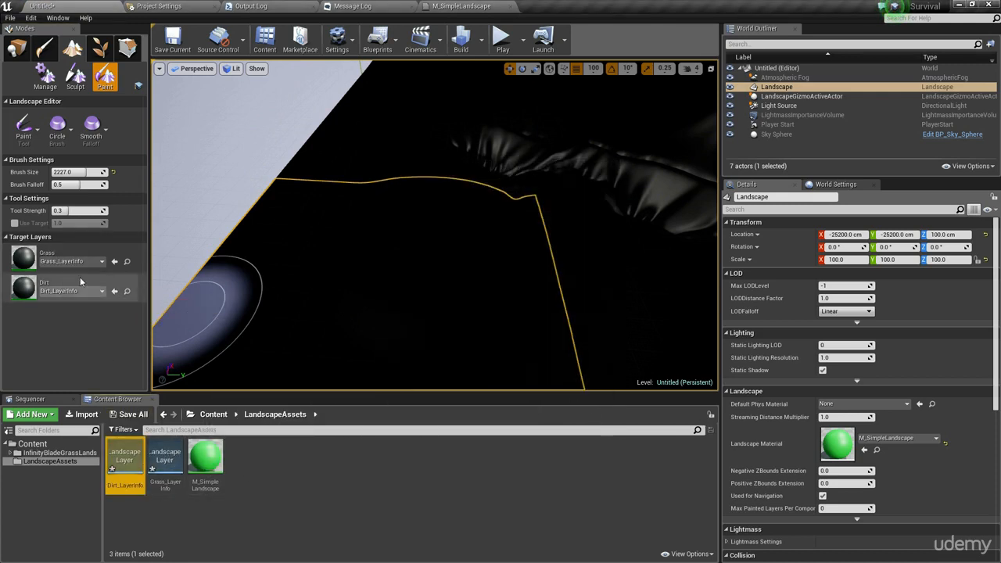
- Fill the whole landscape with the Grass layer
click(26, 256)
right_click(26, 258)
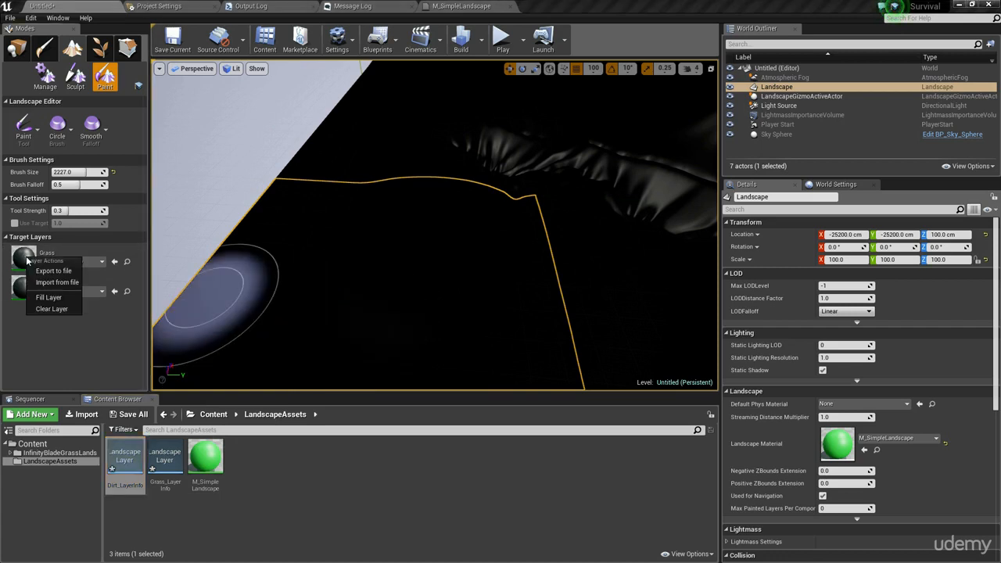
click(69, 298)
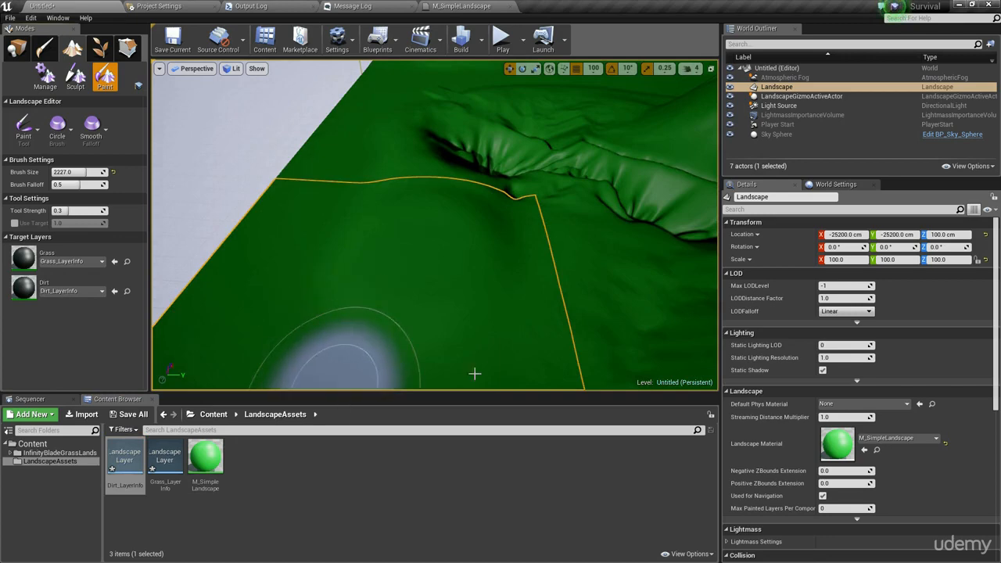
- Paint a large irregular patch of the Dirt layer over the grass on the flat ground near the grooved slopes
mouse_move(476, 371)
right_down()
mouse_move(437, 344)
mouse_move(406, 352)
mouse_move(461, 360)
mouse_move(453, 344)
mouse_move(469, 352)
mouse_move(227, 313)
right_up()
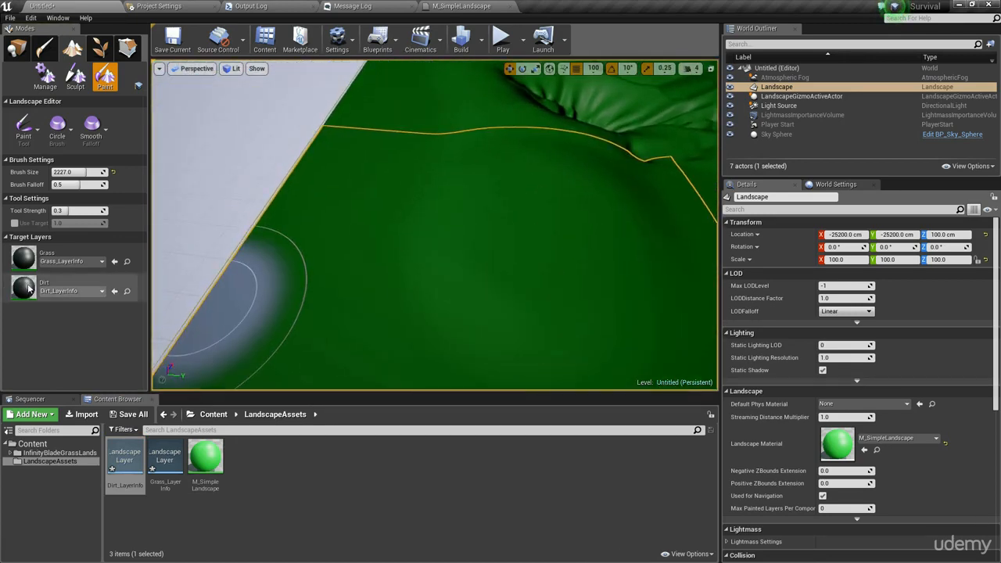
click(70, 287)
click(485, 234)
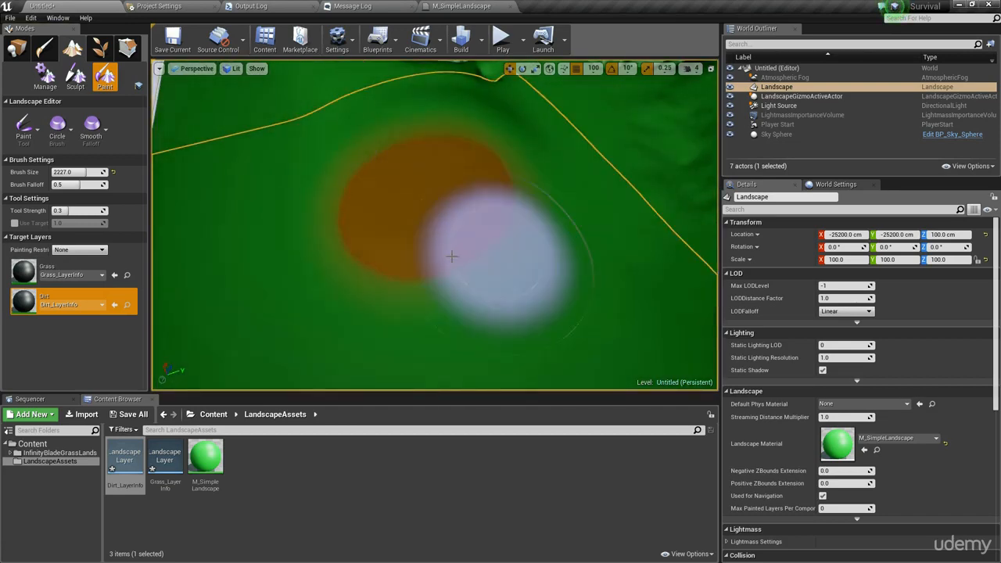
mouse_move(563, 274)
right_down()
mouse_move(539, 291)
mouse_move(524, 275)
right_up()
mouse_move(503, 233)
right_down()
mouse_move(525, 215)
mouse_move(505, 232)
mouse_move(503, 254)
mouse_move(503, 233)
right_up()
mouse_move(503, 232)
mouse_down()
mouse_move(462, 295)
mouse_move(496, 165)
mouse_move(480, 297)
mouse_move(387, 282)
mouse_move(425, 259)
mouse_move(243, 255)
mouse_move(342, 118)
mouse_move(291, 209)
mouse_move(406, 66)
mouse_up()
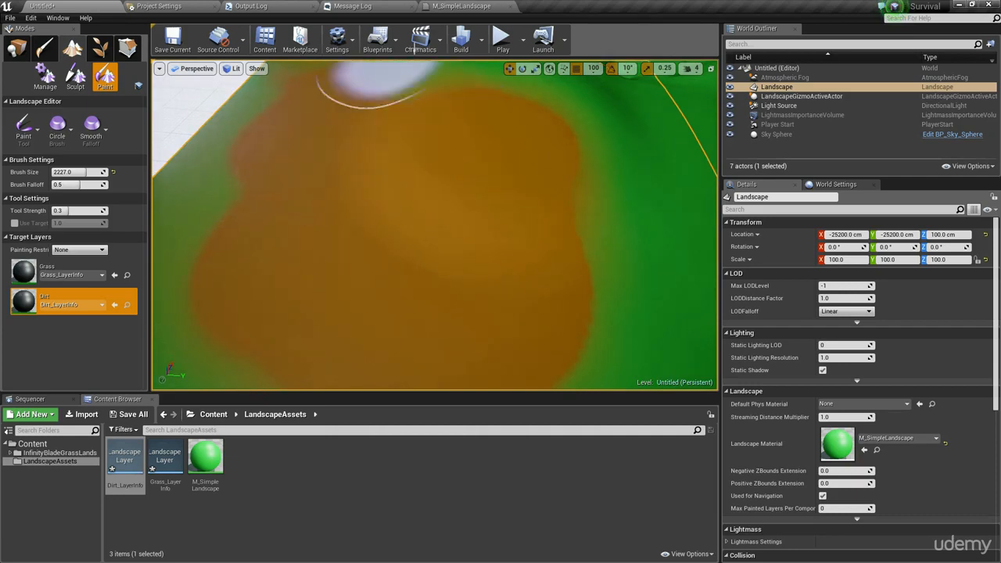
mouse_move(427, 82)
right_down()
mouse_move(250, 66)
mouse_move(168, 129)
mouse_move(117, 136)
mouse_move(129, 101)
mouse_move(137, 106)
right_up()
mouse_move(531, 204)
mouse_down()
mouse_move(431, 223)
mouse_move(458, 225)
mouse_move(417, 215)
mouse_move(308, 223)
mouse_move(398, 233)
mouse_up()
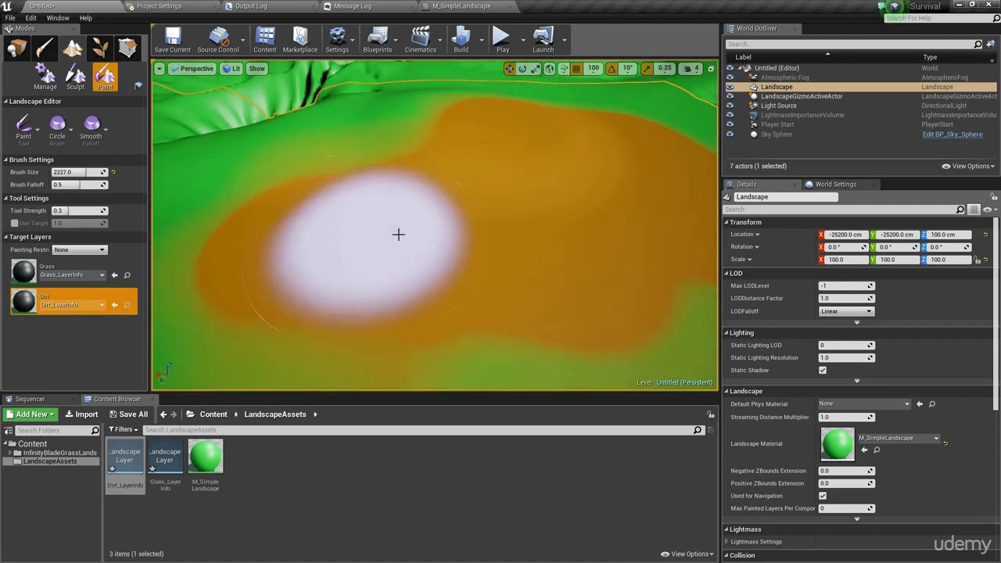
mouse_move(398, 233)
right_down()
mouse_move(313, 241)
mouse_move(398, 219)
mouse_move(324, 230)
mouse_move(352, 235)
mouse_move(364, 282)
right_up()
key(alt+3)
mouse_move(477, 242)
right_down()
mouse_move(516, 168)
mouse_move(407, 243)
mouse_move(336, 250)
mouse_move(352, 313)
mouse_move(414, 286)
mouse_move(424, 268)
right_up()
key(alt+4)
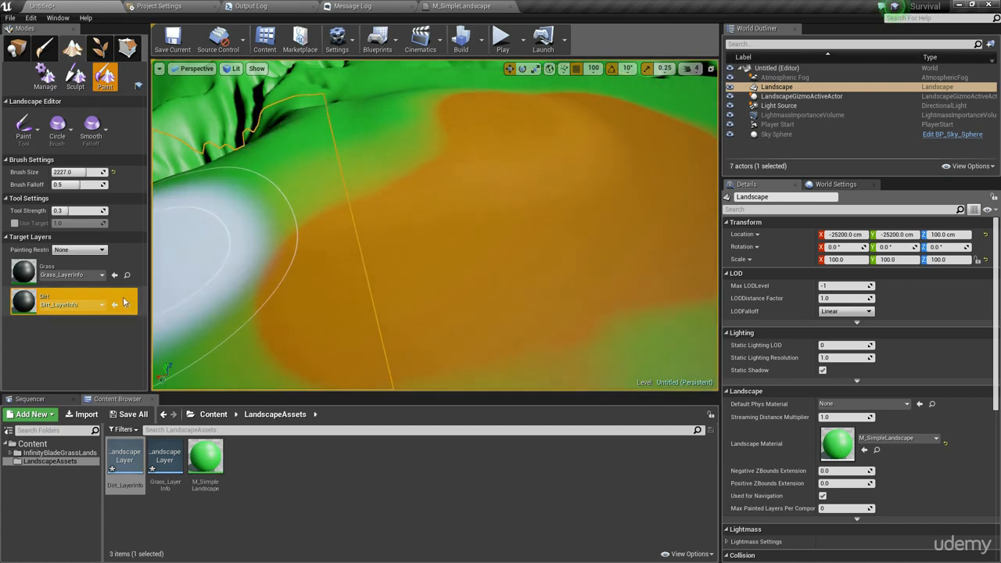
click(253, 486)
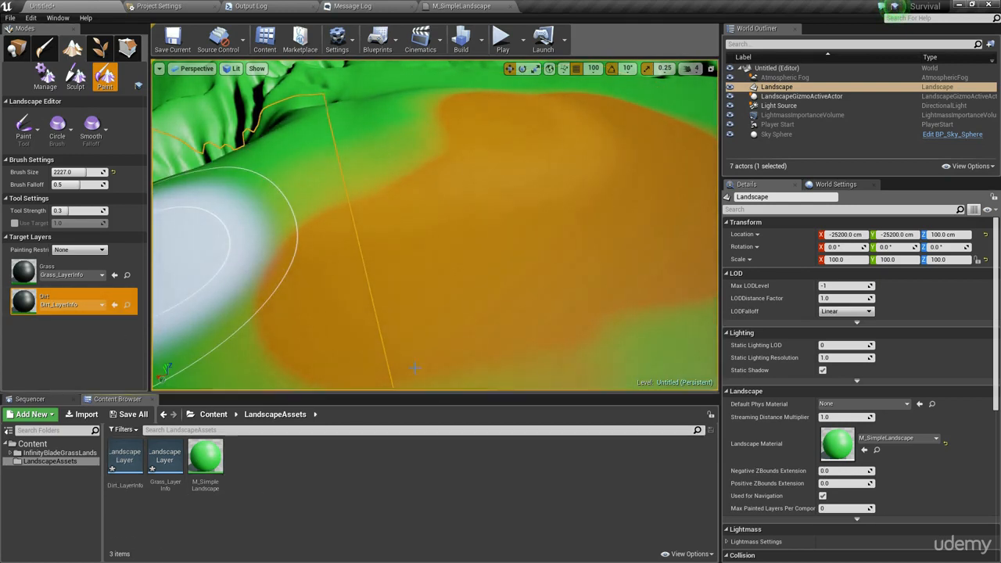
mouse_move(384, 288)
right_down()
mouse_move(344, 269)
mouse_move(388, 290)
right_up()
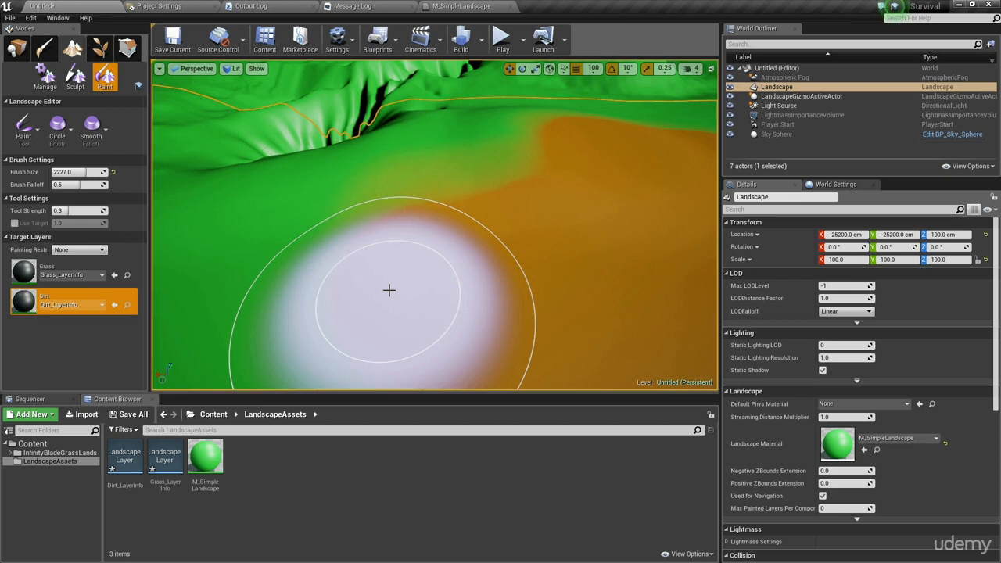
drag(389, 290, 328, 293)
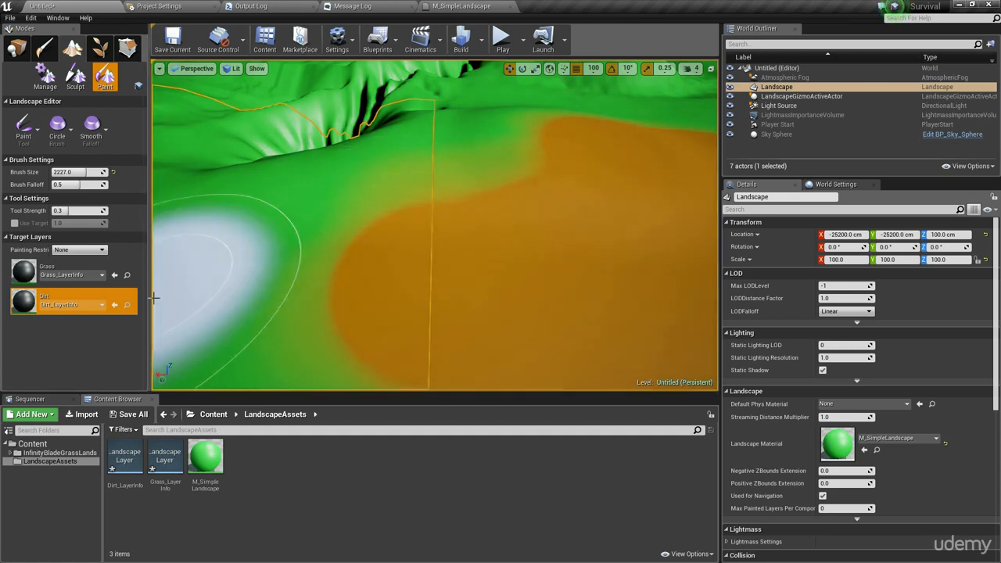
mouse_move(445, 243)
mouse_down()
mouse_move(489, 367)
mouse_move(460, 271)
mouse_move(398, 261)
mouse_move(391, 246)
mouse_move(358, 334)
mouse_move(286, 143)
mouse_move(232, 308)
mouse_move(308, 261)
mouse_move(343, 328)
mouse_move(405, 331)
mouse_move(472, 242)
mouse_move(563, 271)
mouse_move(545, 282)
mouse_move(558, 277)
mouse_up()
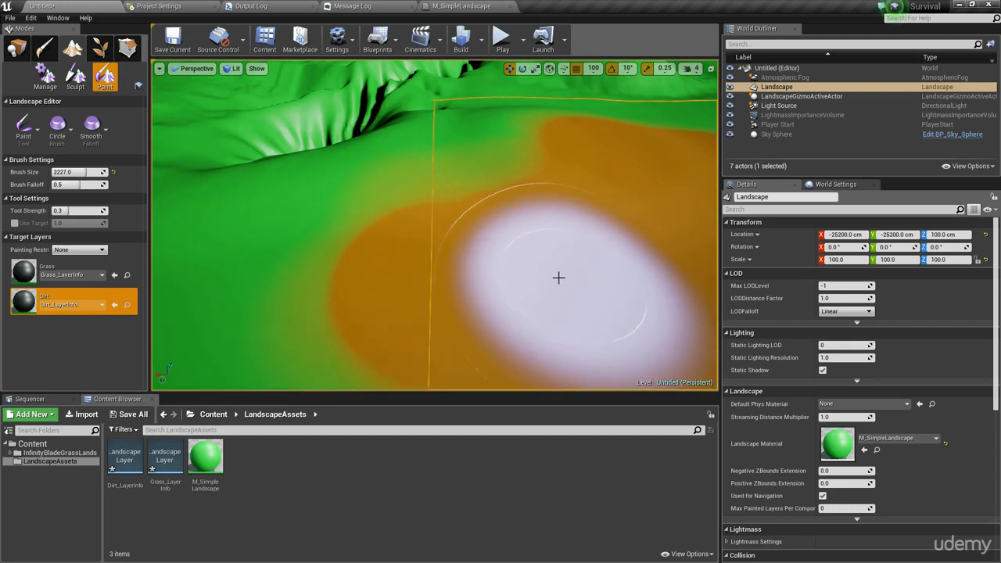